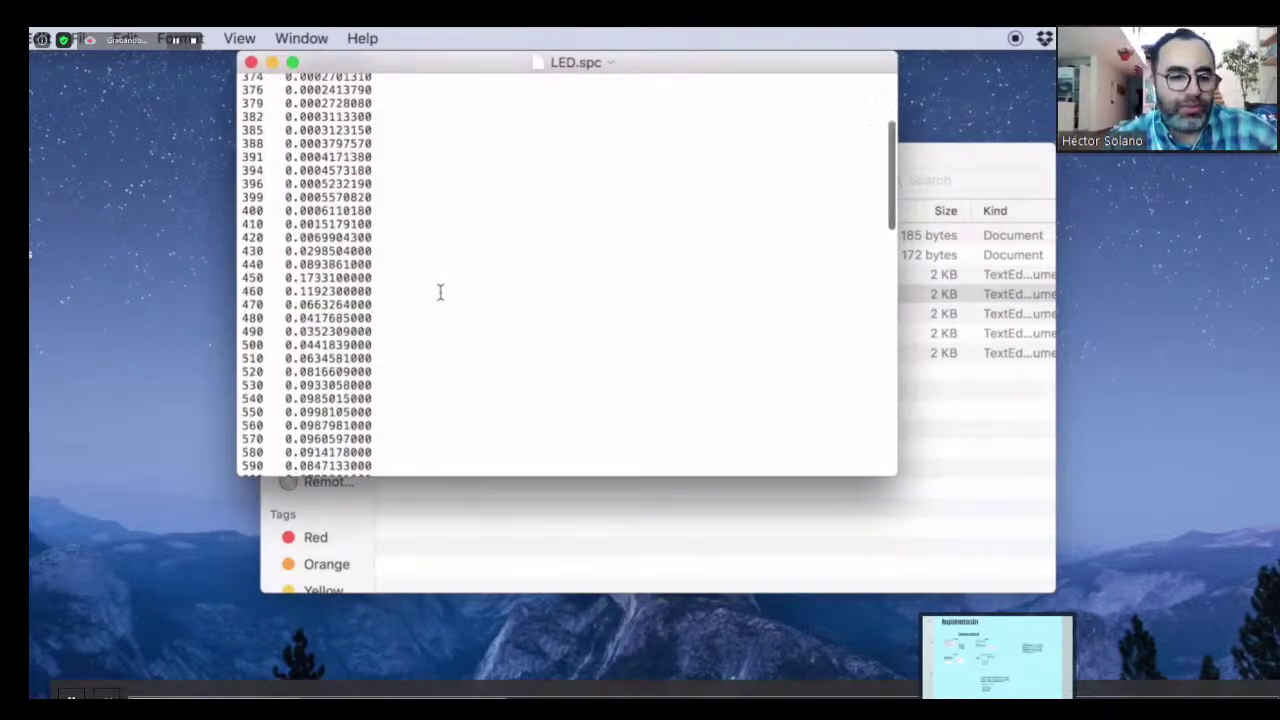
key("space")
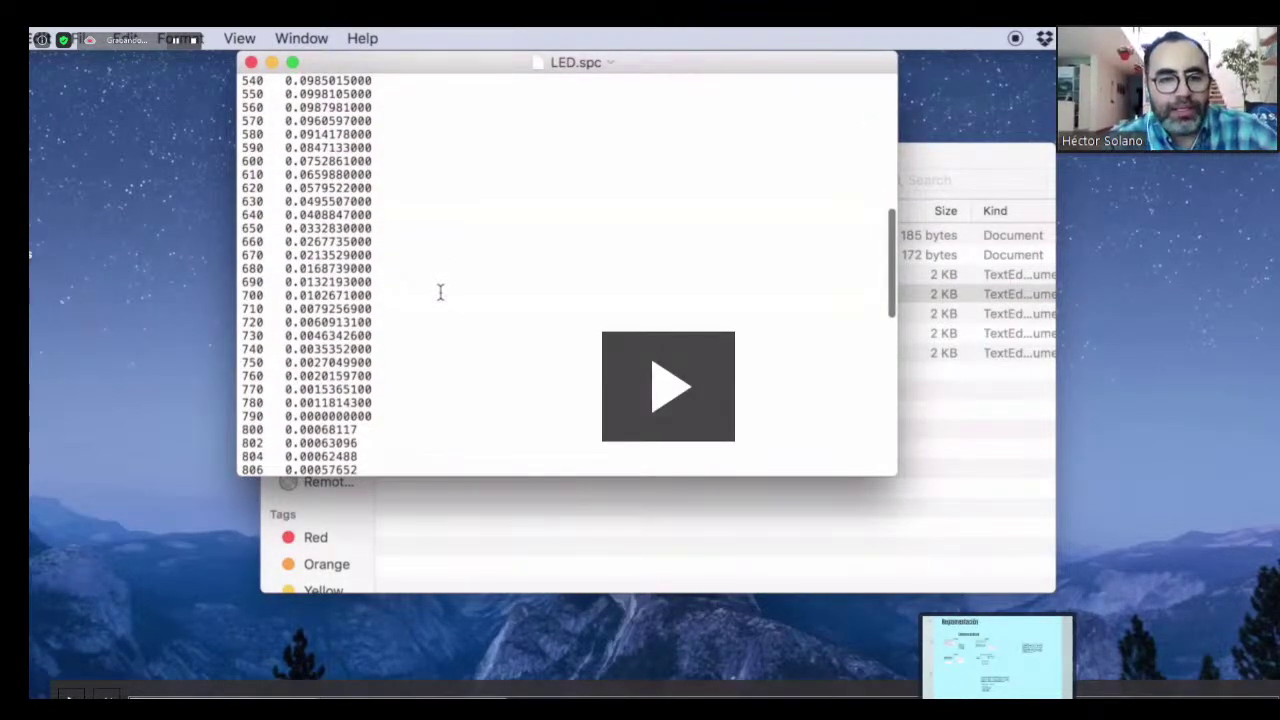
left_click(270, 688)
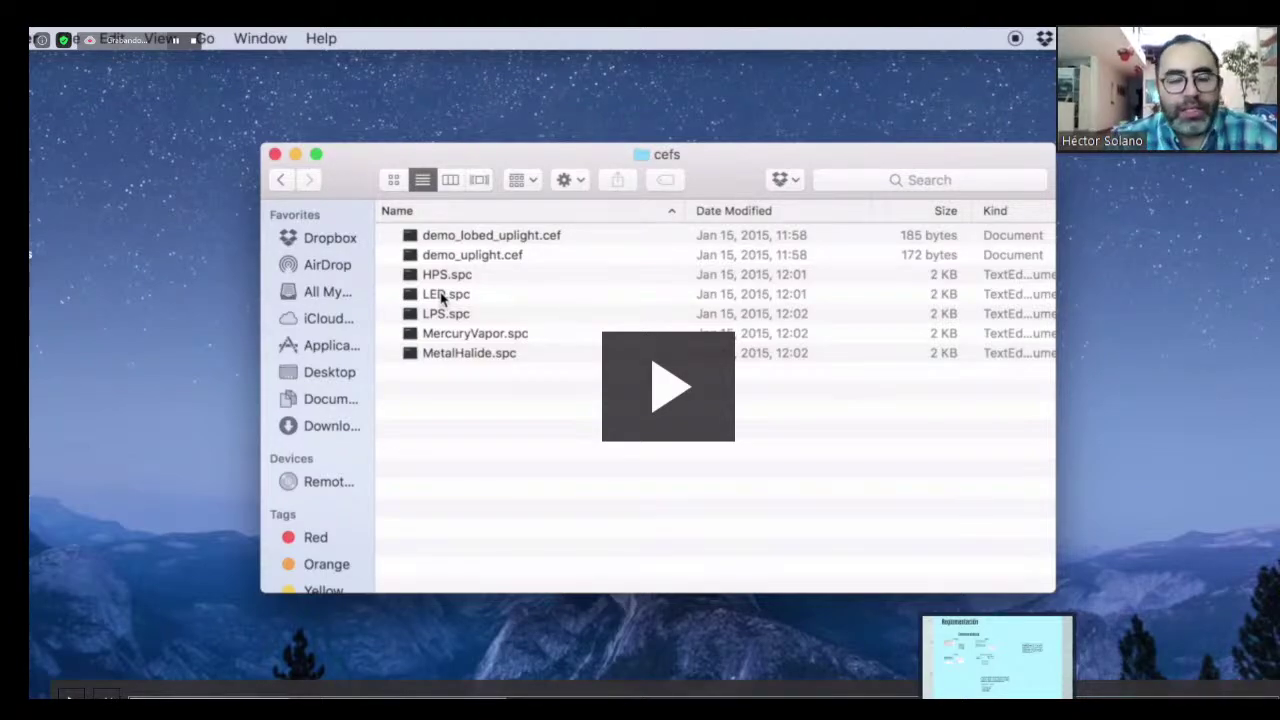
key("space")
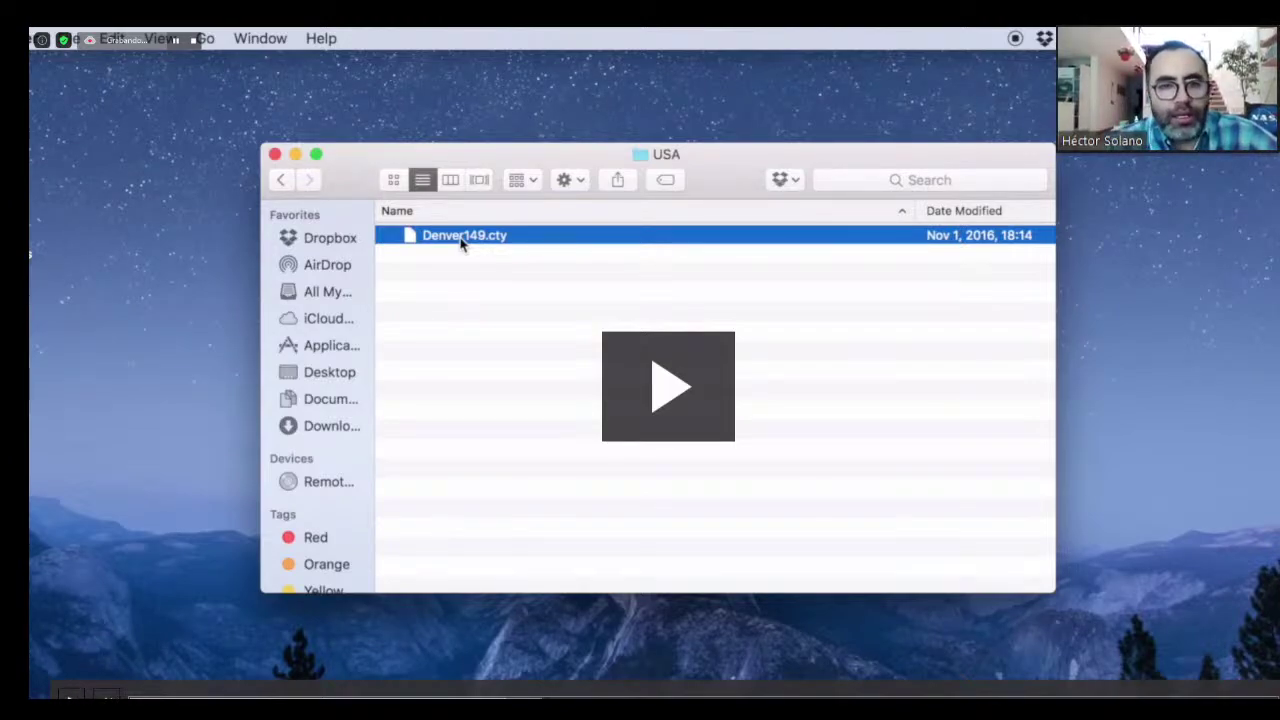
- Open Denver149.cty, review its header parameters and boundary coordinates, then close it and return to the SkyGlowV5C folder
double_click(461, 240)
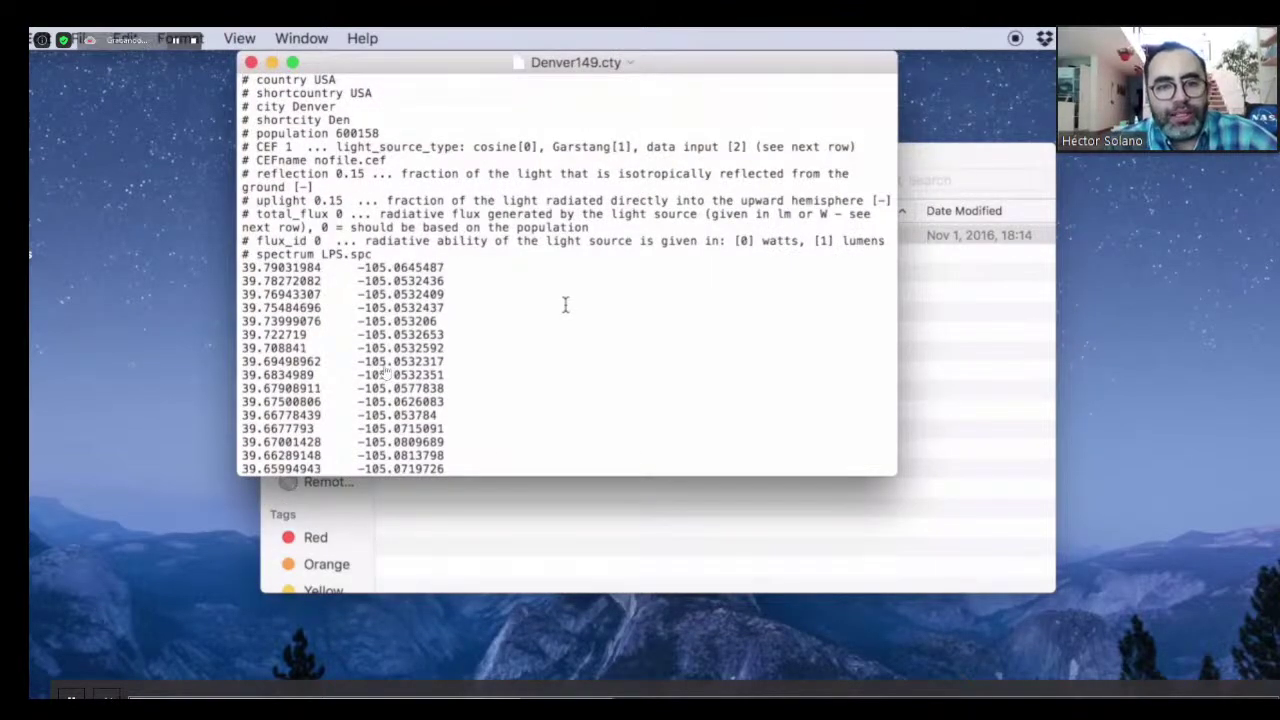
scroll(565, 304, "down", 15)
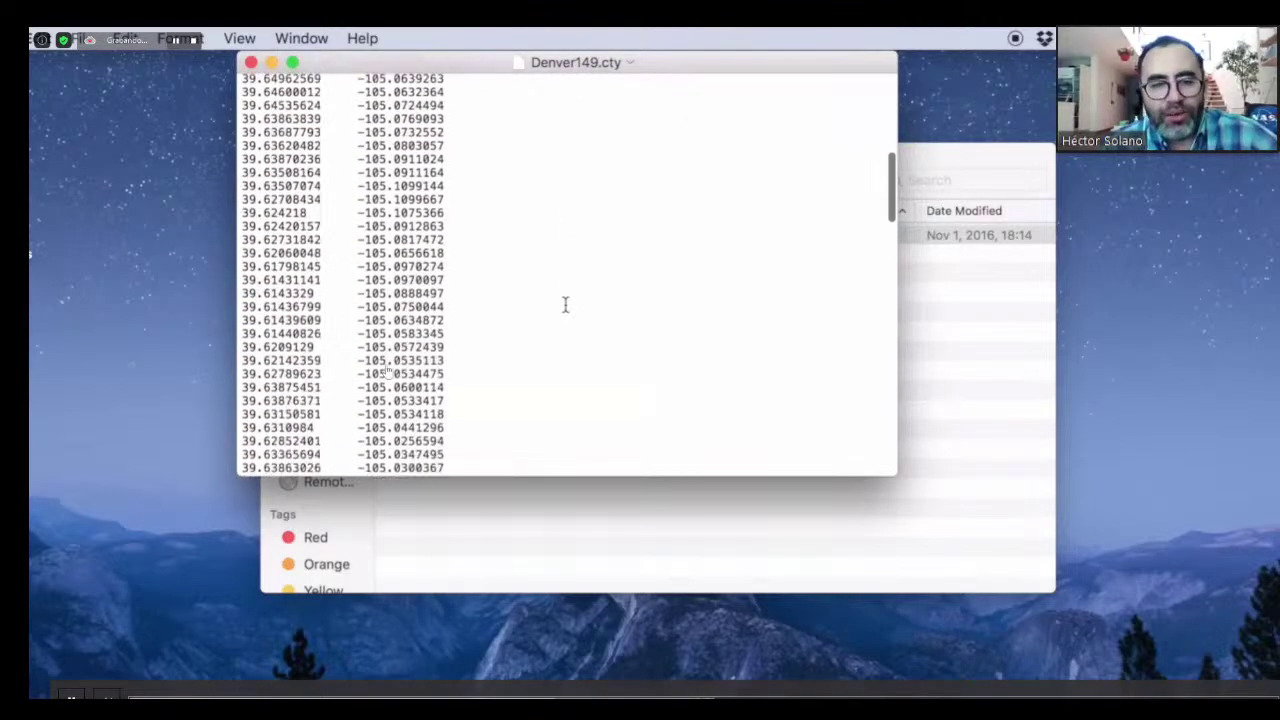
scroll(565, 304, "down", 20)
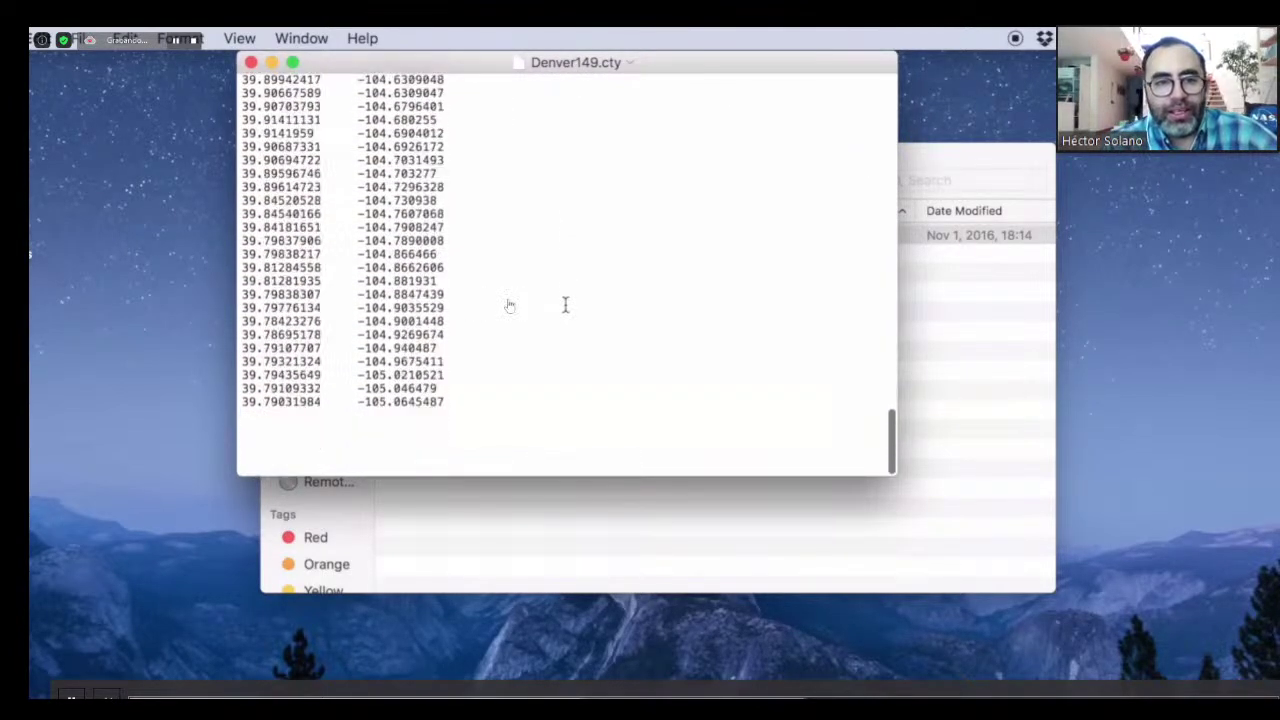
scroll(565, 304, "up", 10)
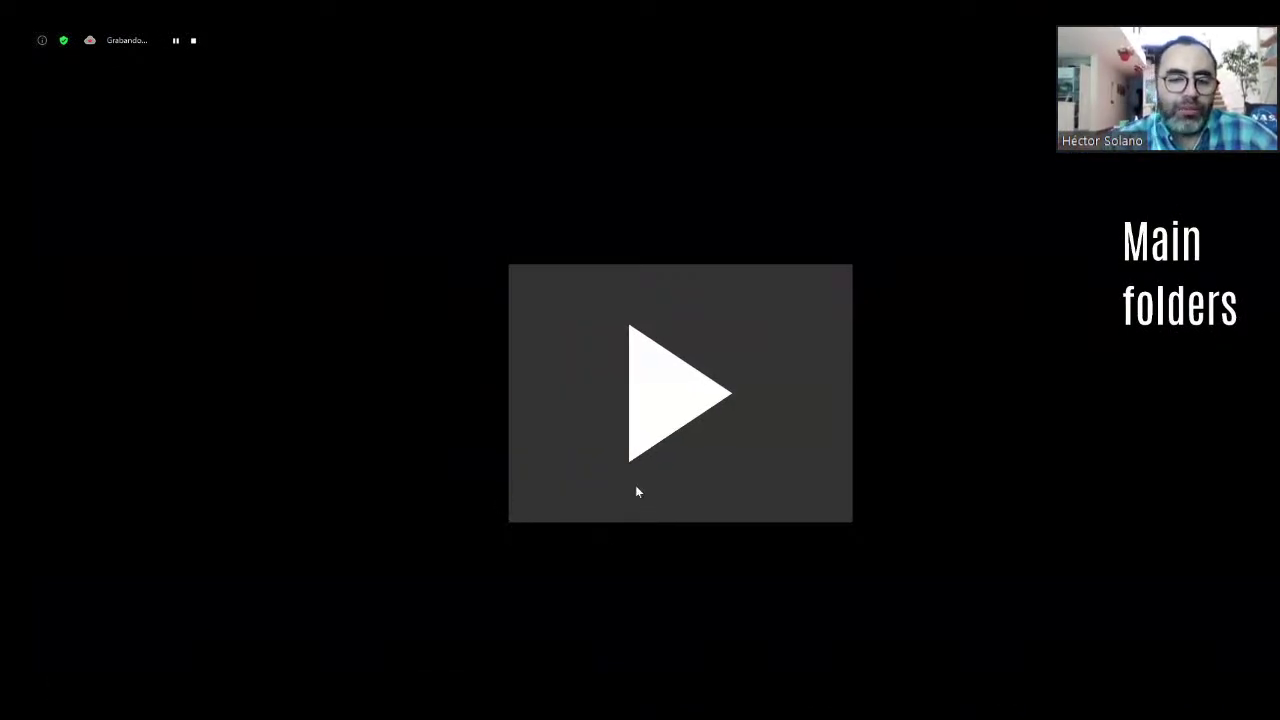
left_click(672, 398)
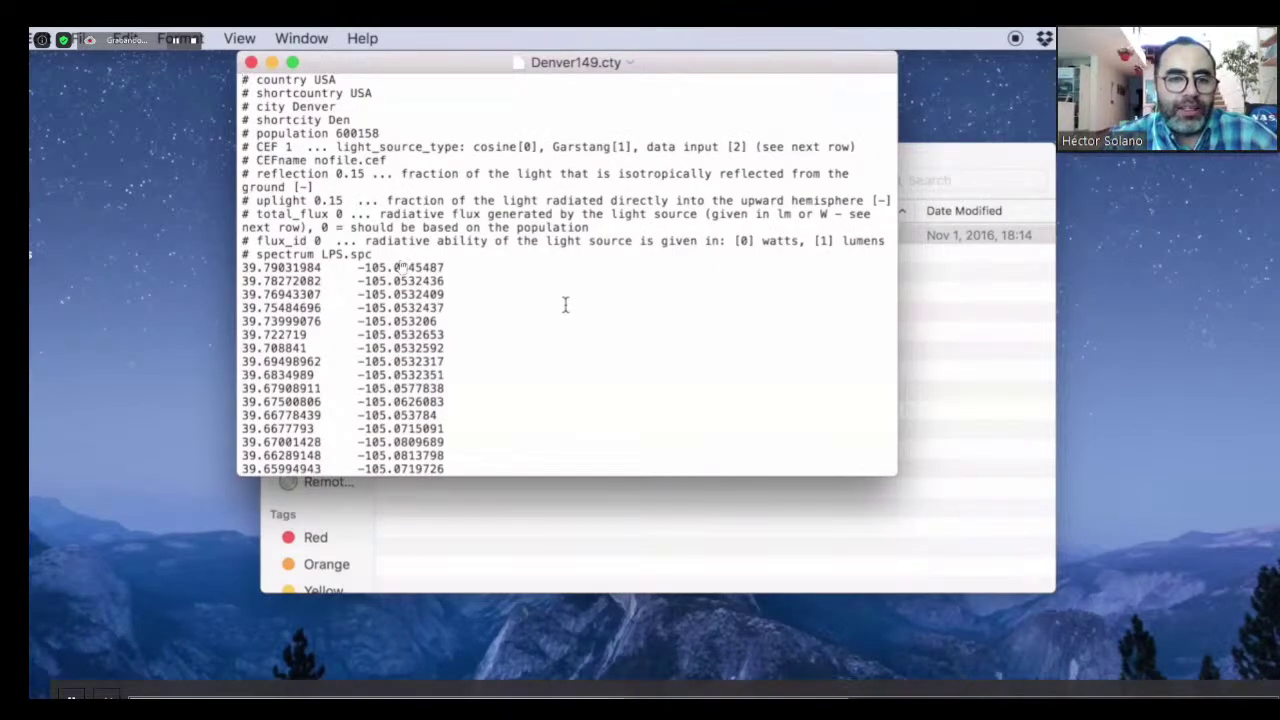
left_click(251, 62)
left_click(285, 180)
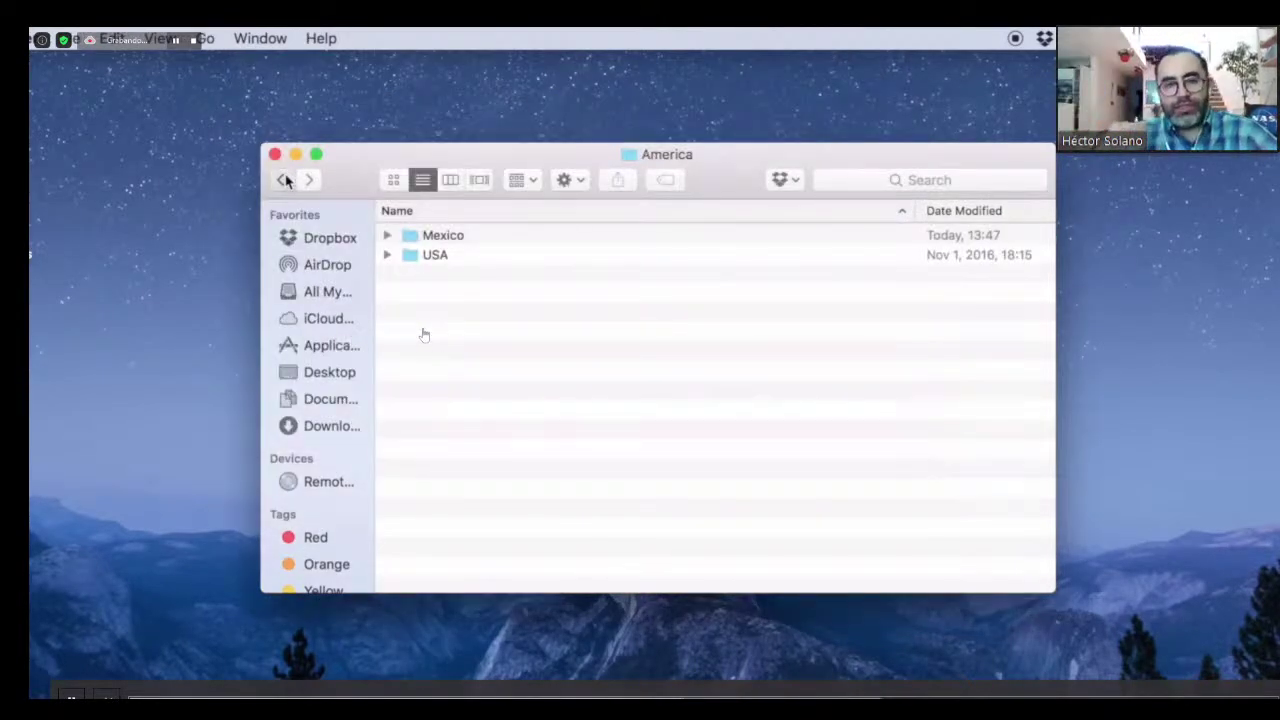
left_click(285, 180)
left_click(286, 180)
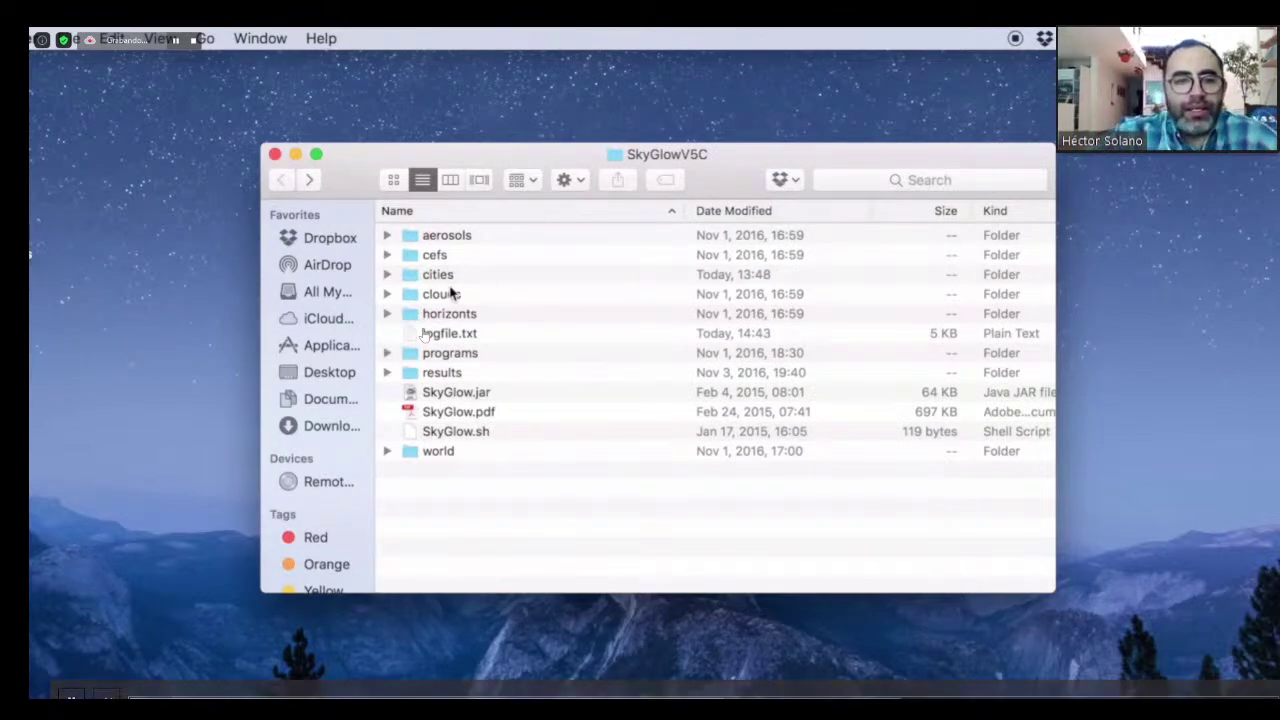
- Inspect Altostratus.cld in the clouds folder, close it and return to the SkyGlowV5C folder
double_click(446, 295)
double_click(454, 255)
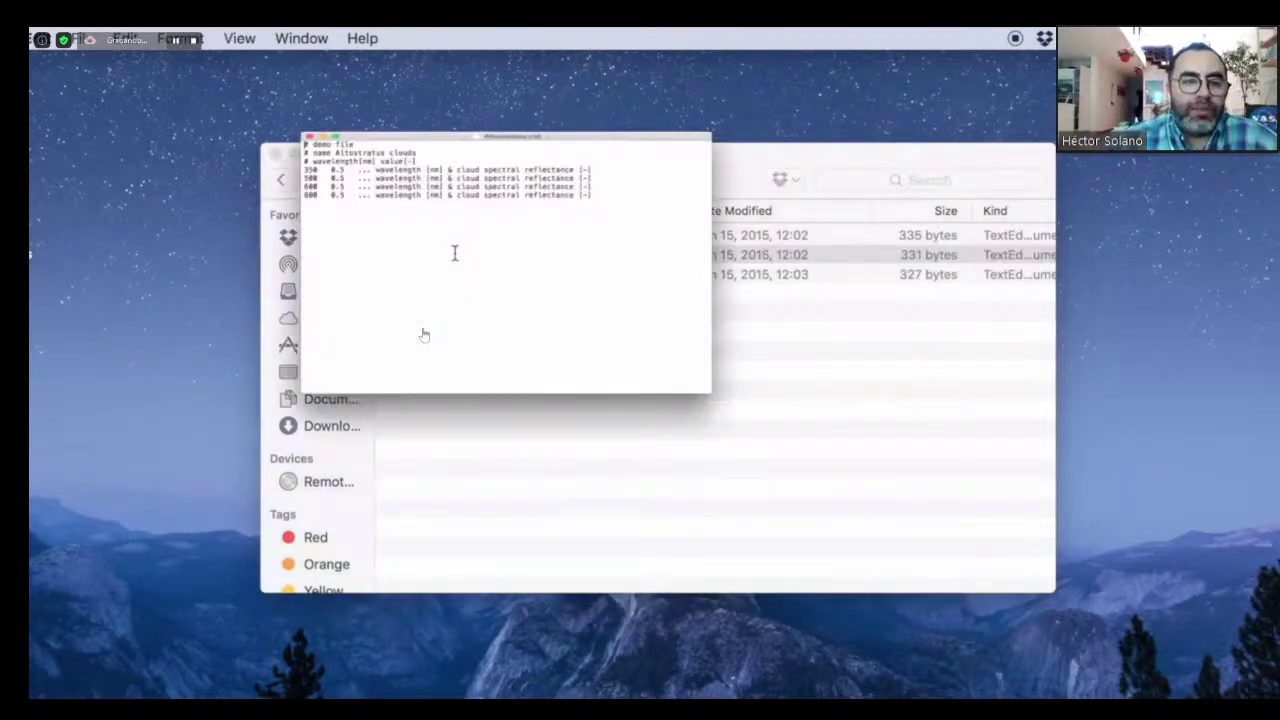
left_click(251, 63)
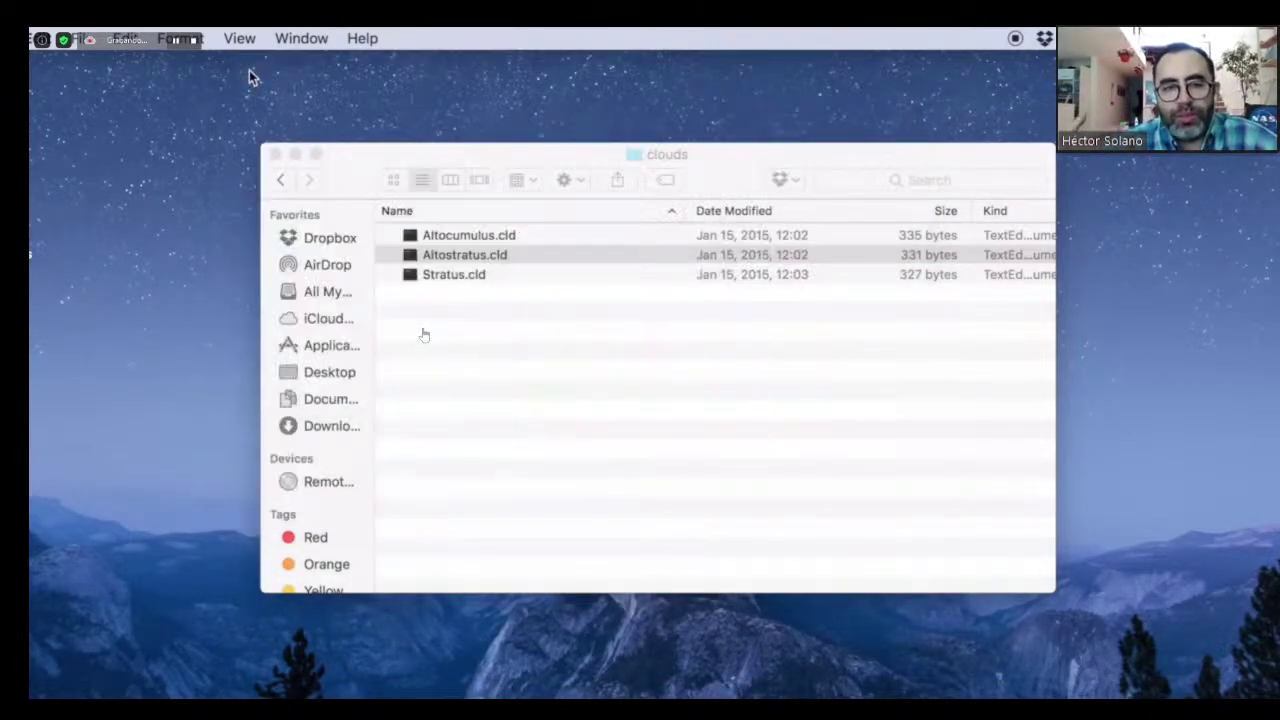
left_click(281, 181)
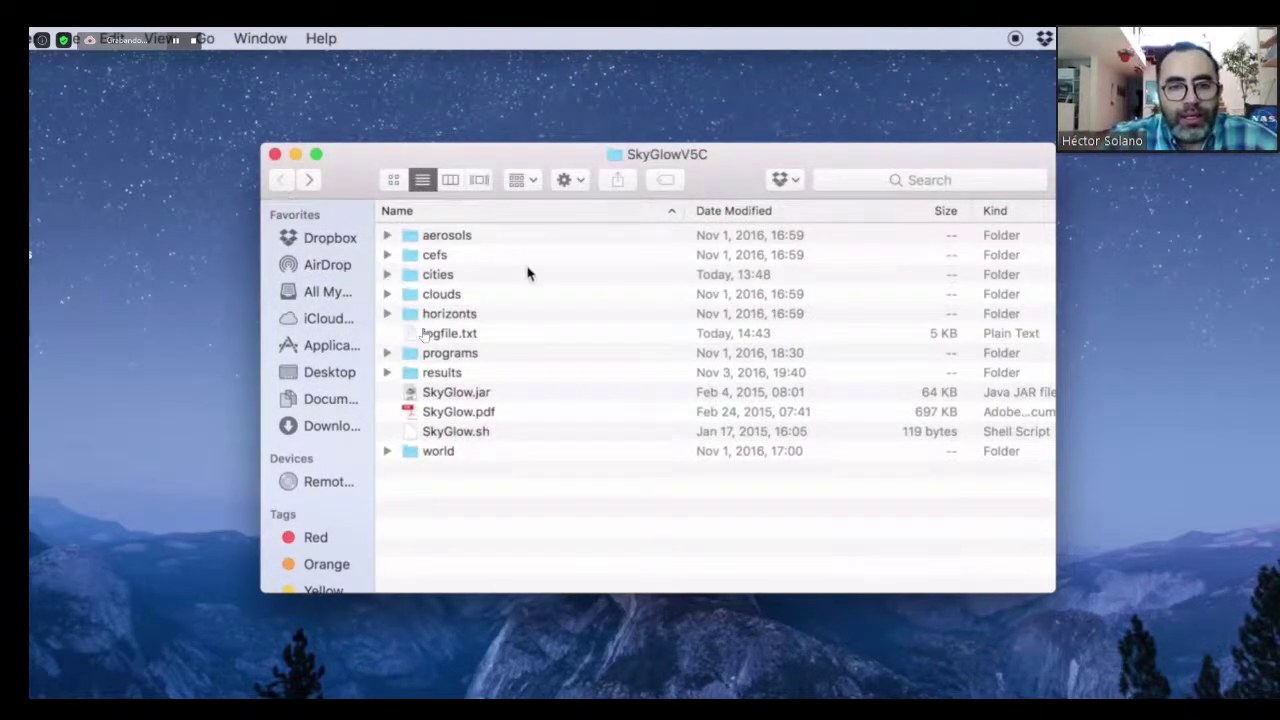
- Review the masking values in demo1_north_masking.msk from the horizonts folder, close the file and return to the SkyGlowV5C folder
double_click(458, 316)
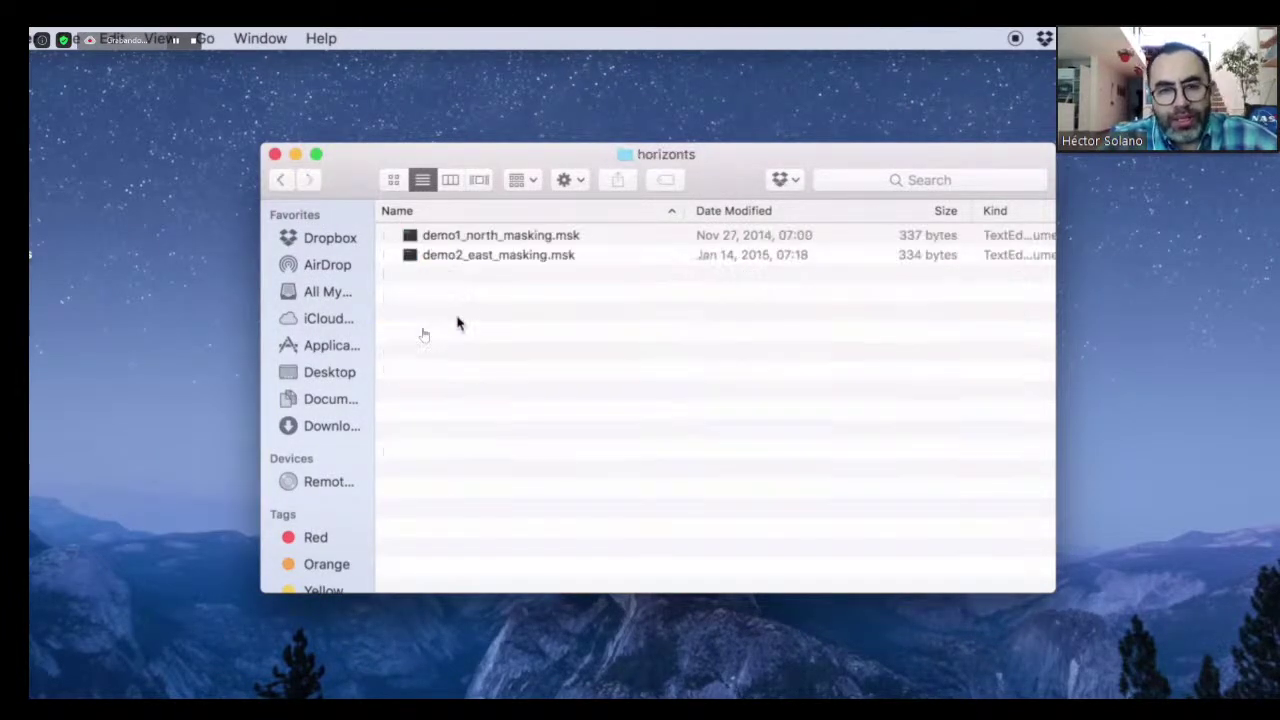
double_click(507, 238)
scroll(506, 238, "down", 5)
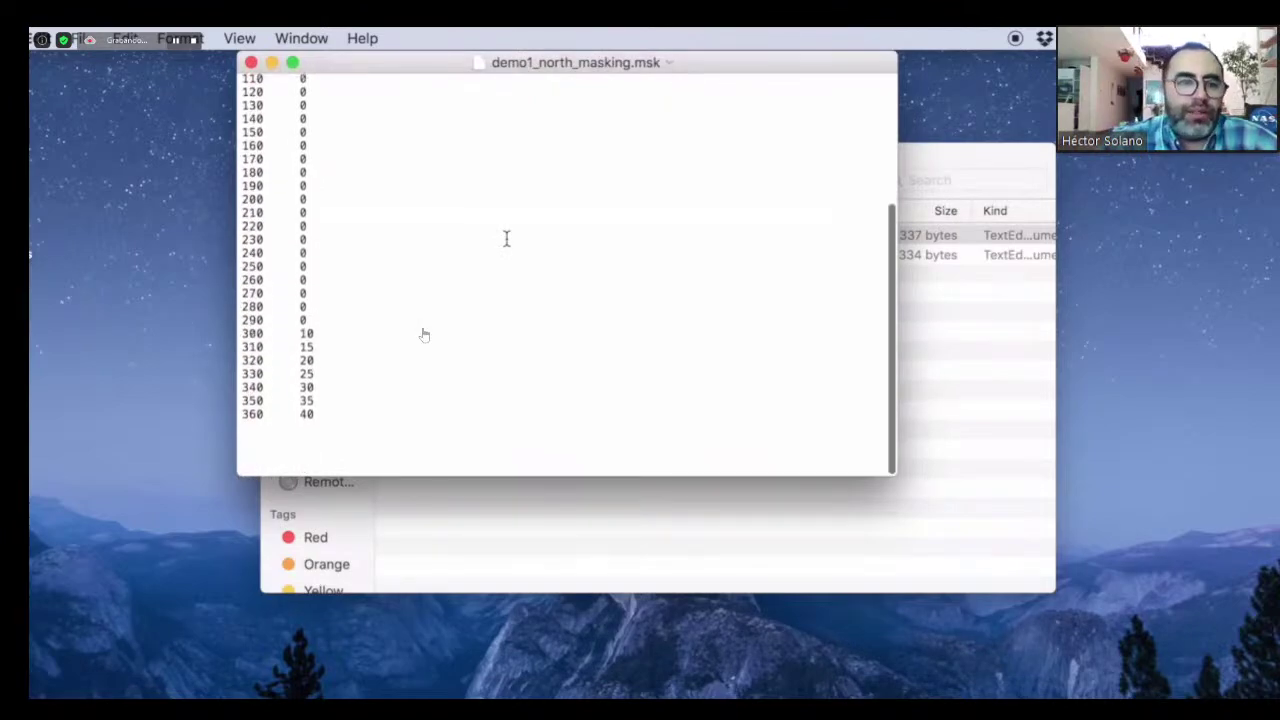
scroll(506, 238, "up", 5)
left_click(251, 62)
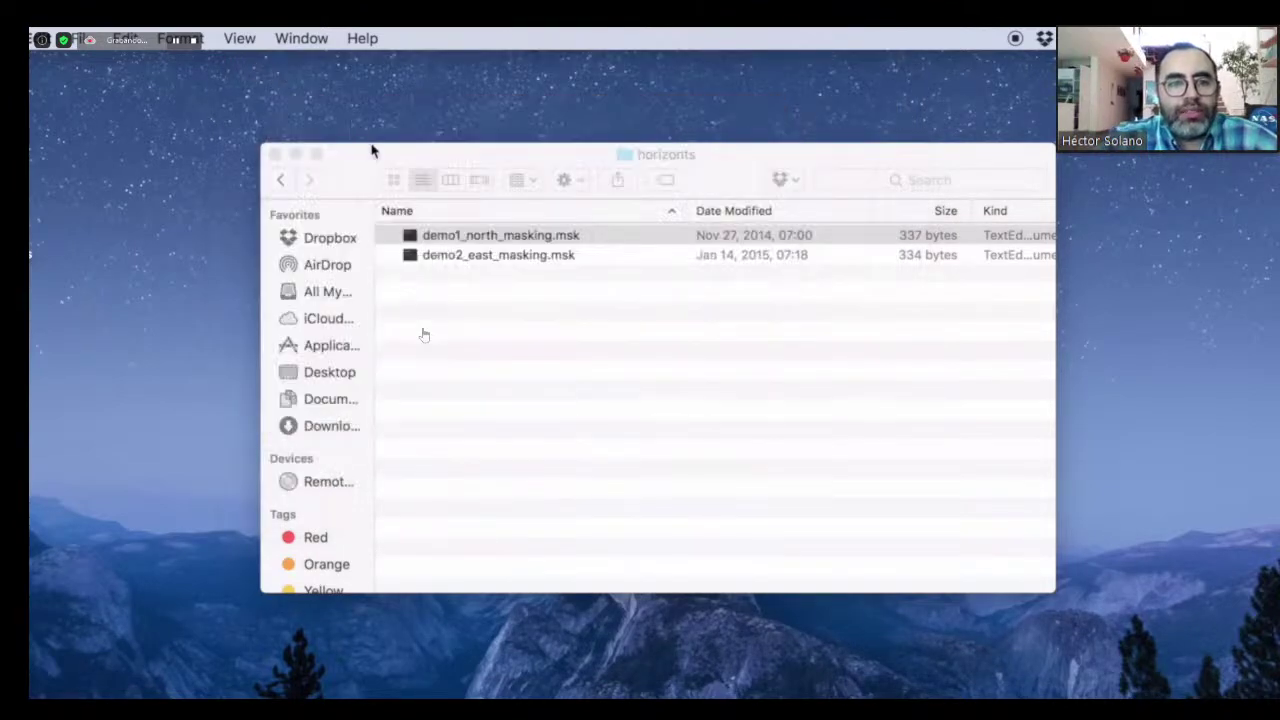
left_click(283, 181)
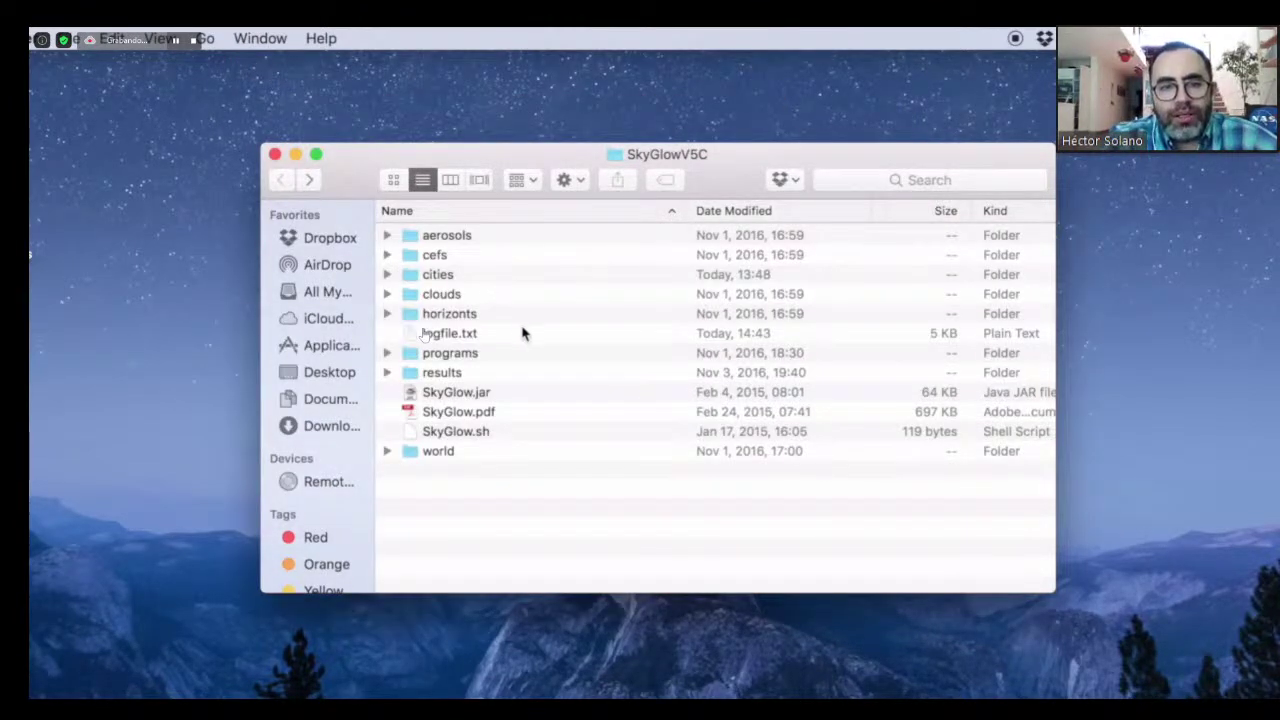
- Look through the contents of the programs and results folders, returning to the SkyGlowV5C folder
double_click(457, 353)
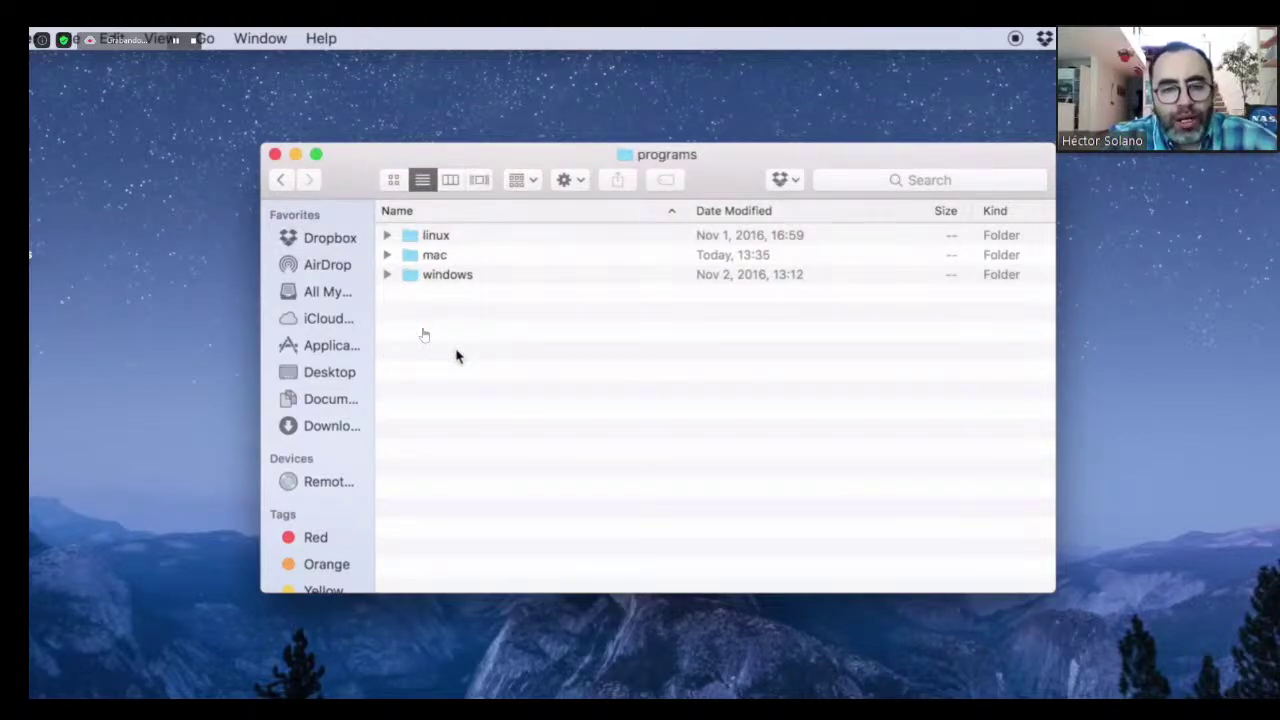
left_click(283, 183)
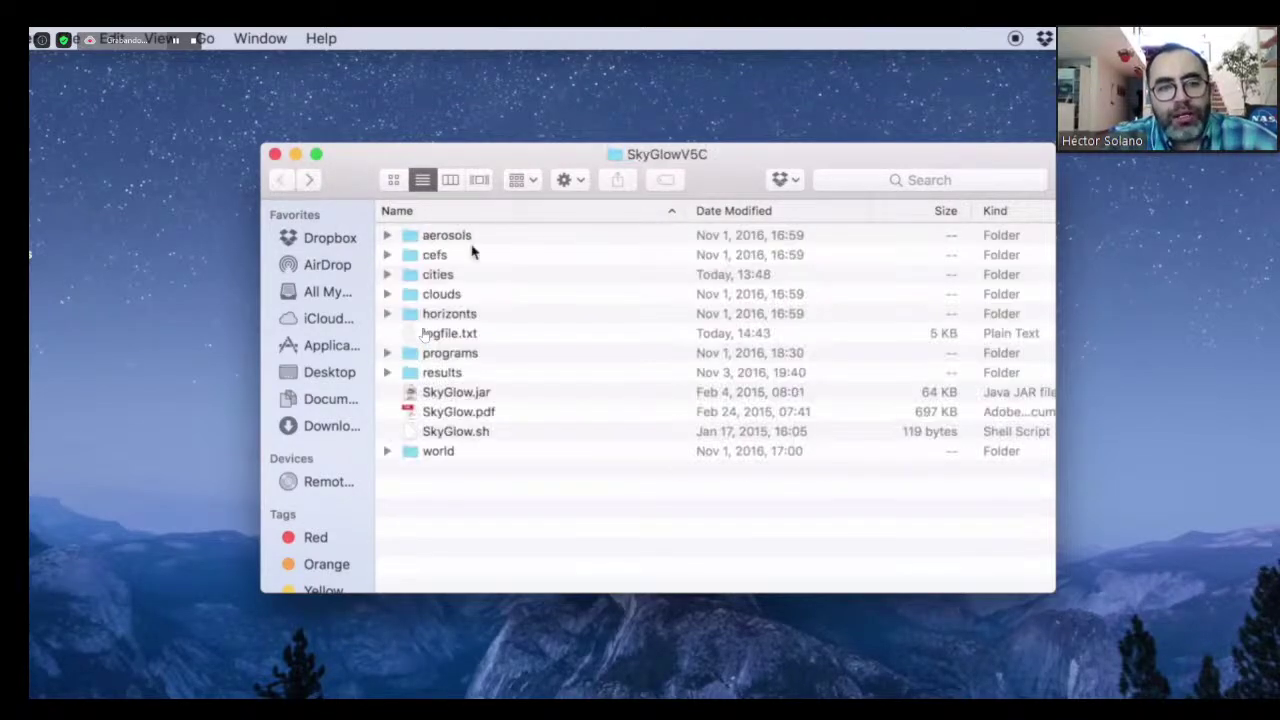
double_click(449, 374)
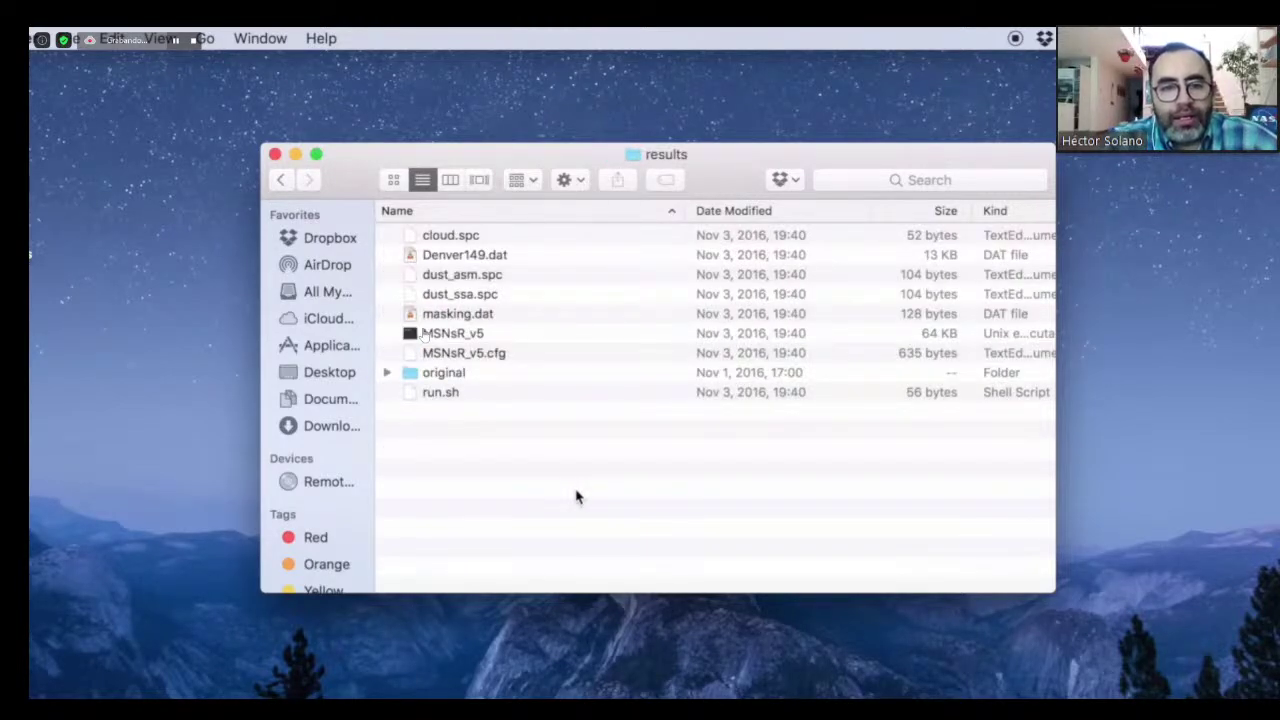
left_click(283, 183)
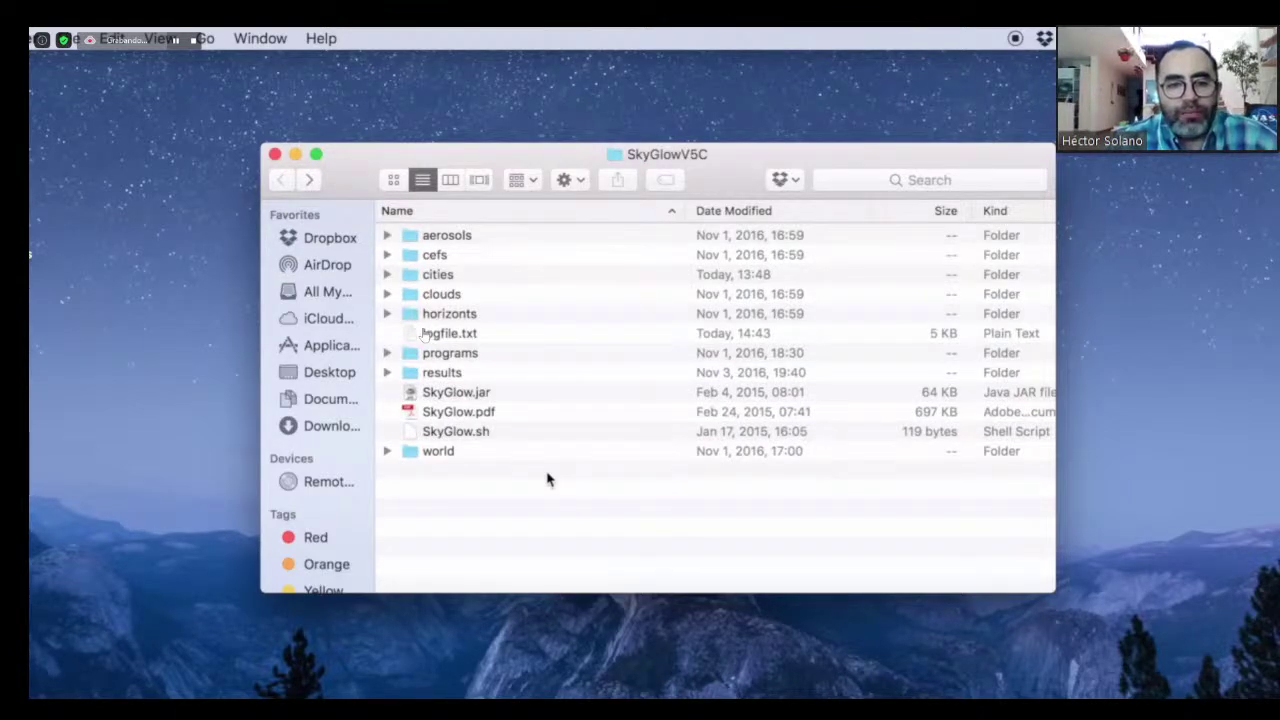
- Launch SkyGlow.jar and set the Skyglow Simulator action to Zoom map in/out
left_click(457, 394)
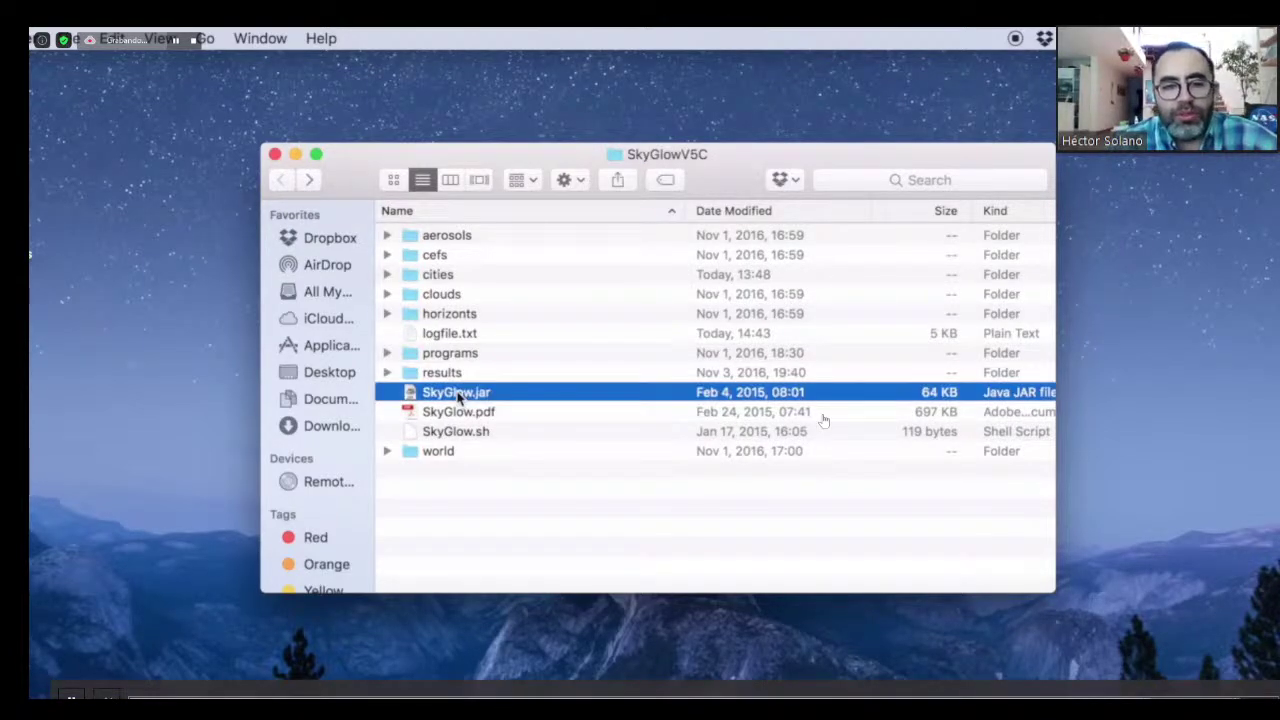
double_click(457, 394)
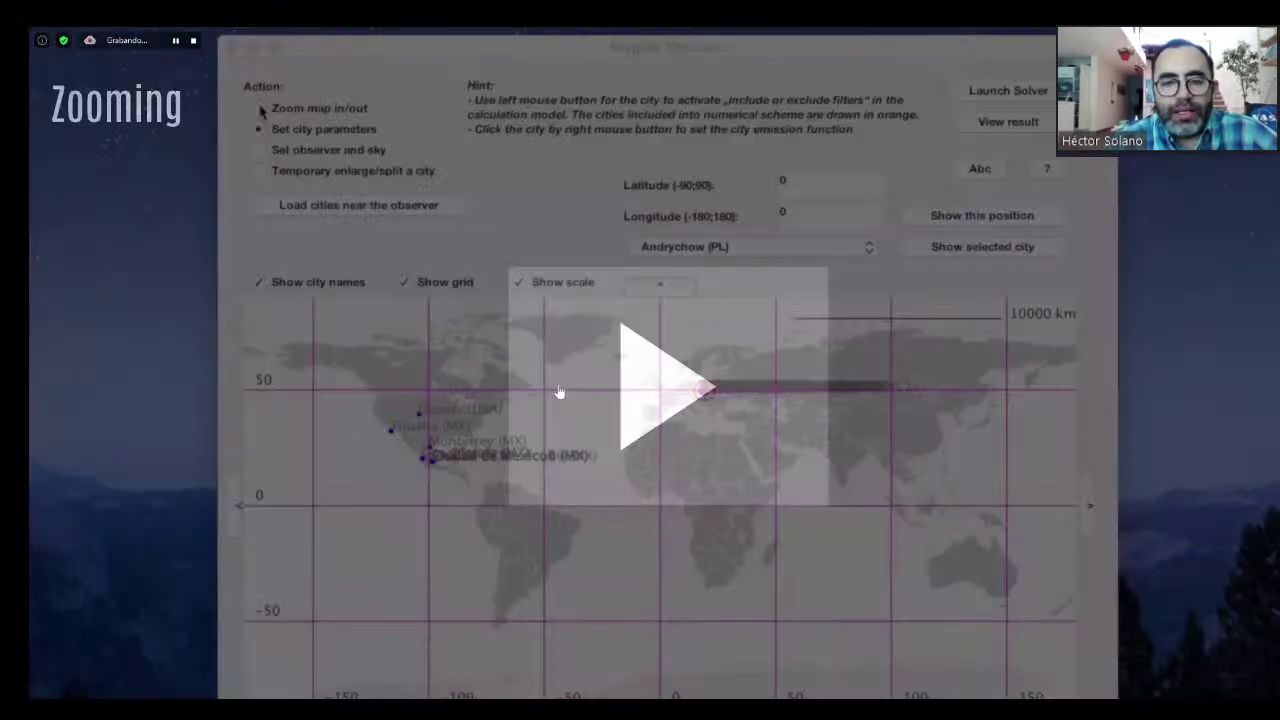
left_click(259, 108)
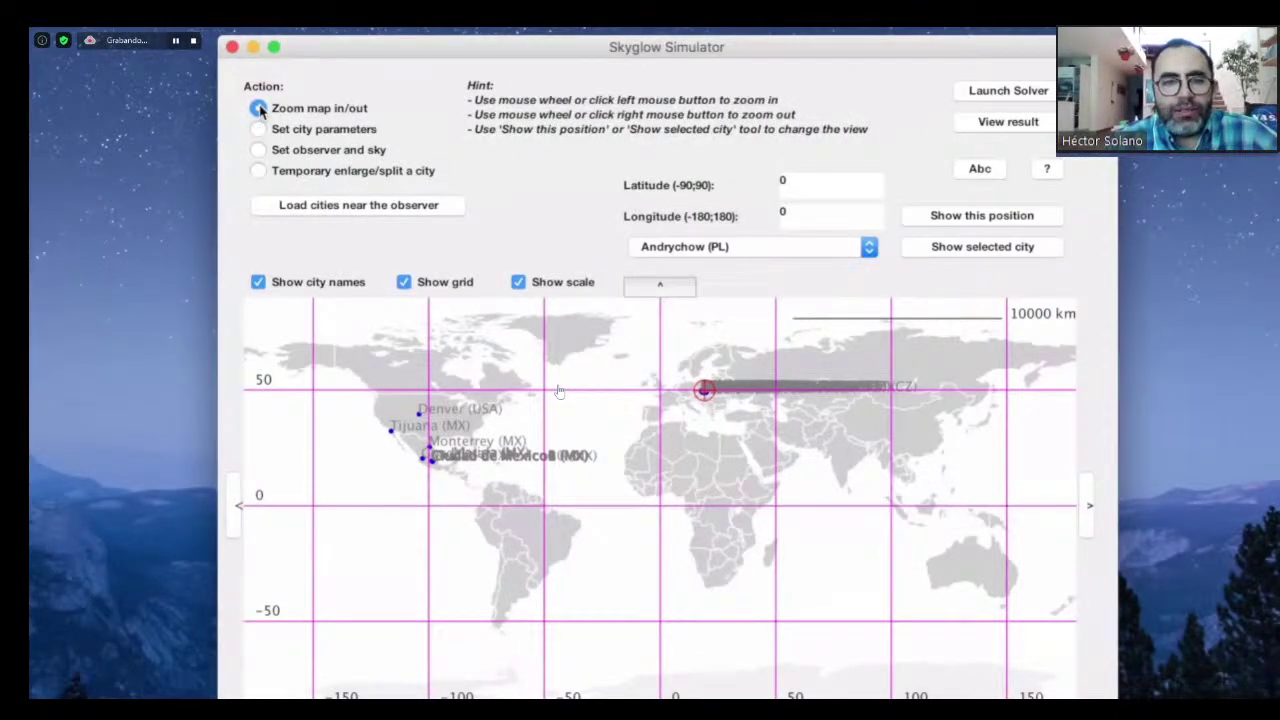
- Zoom the world map in on Denver (USA)
left_click(419, 426)
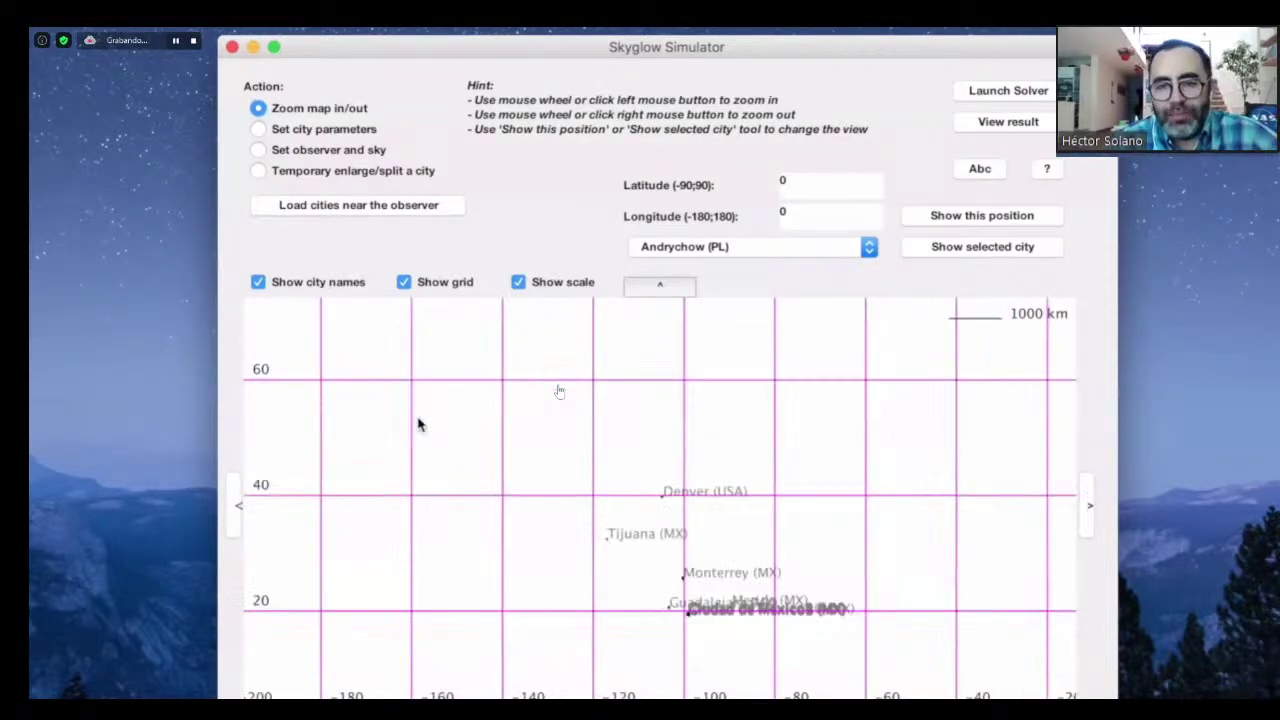
left_click(672, 522)
left_click(660, 480)
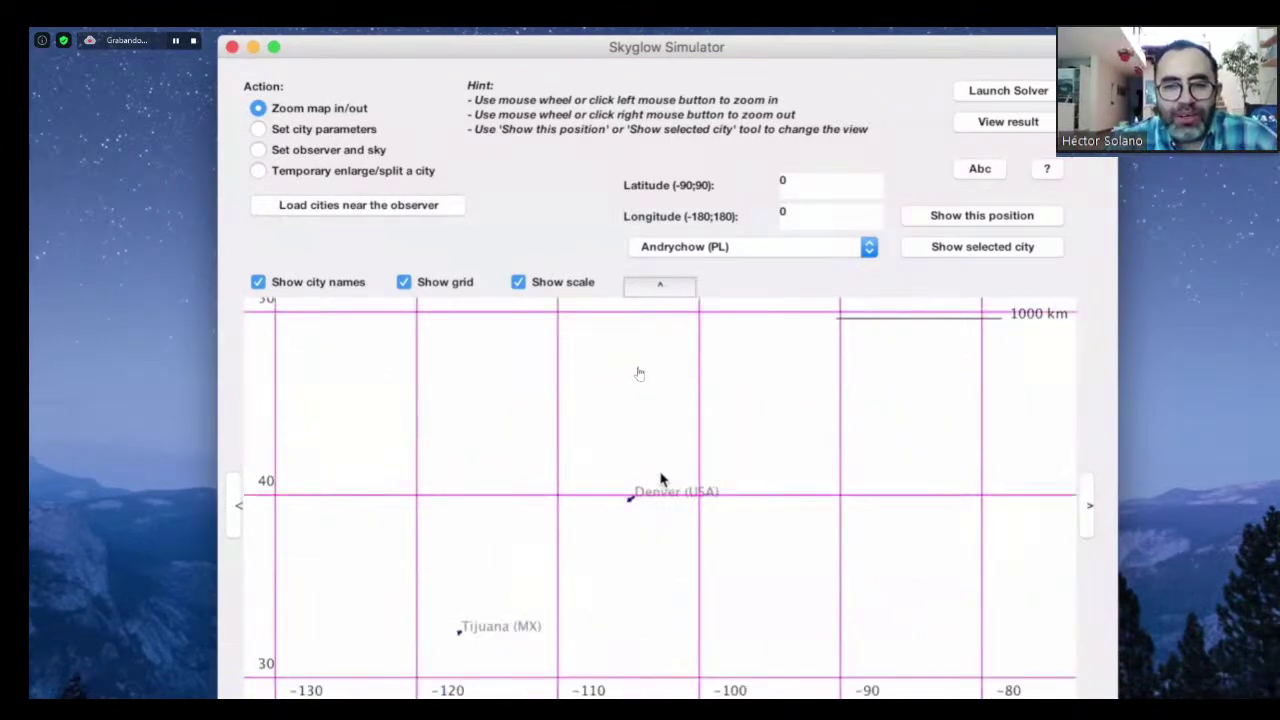
left_click(646, 522)
left_click(648, 482)
left_click(669, 518)
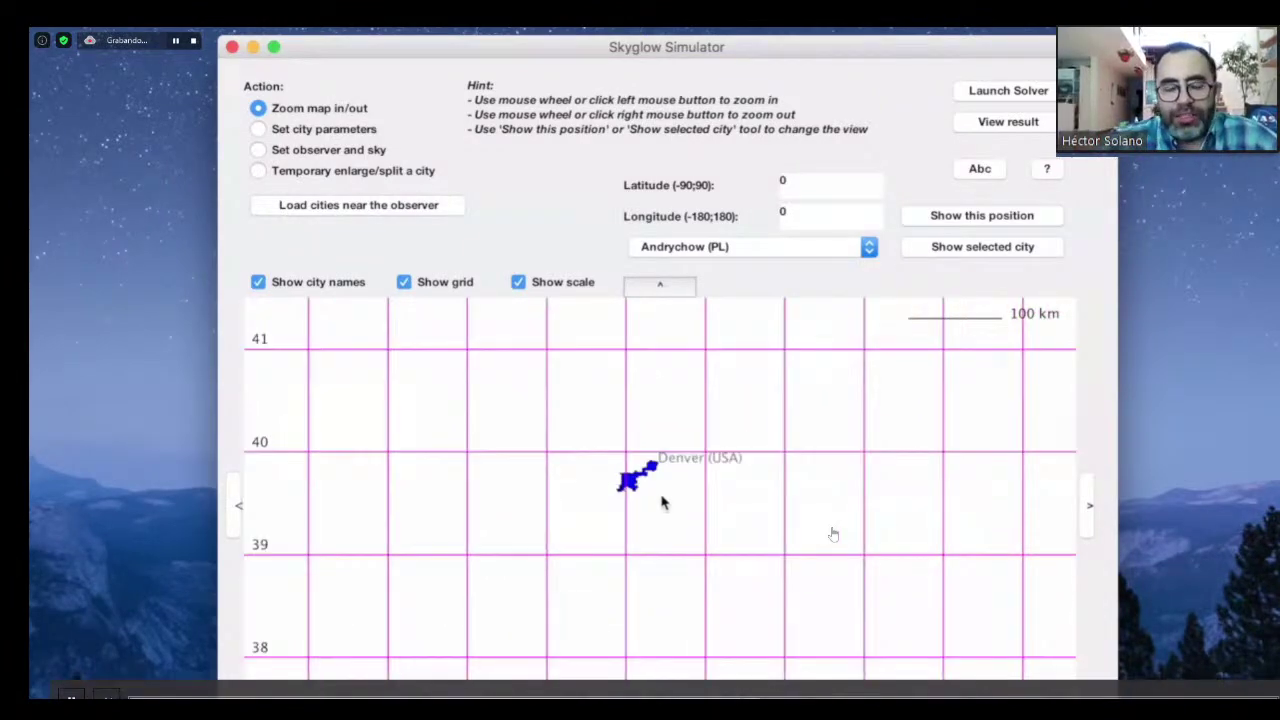
left_click(661, 502)
- Zoom the map out from Denver and back in on the city's outline
right_click(661, 502)
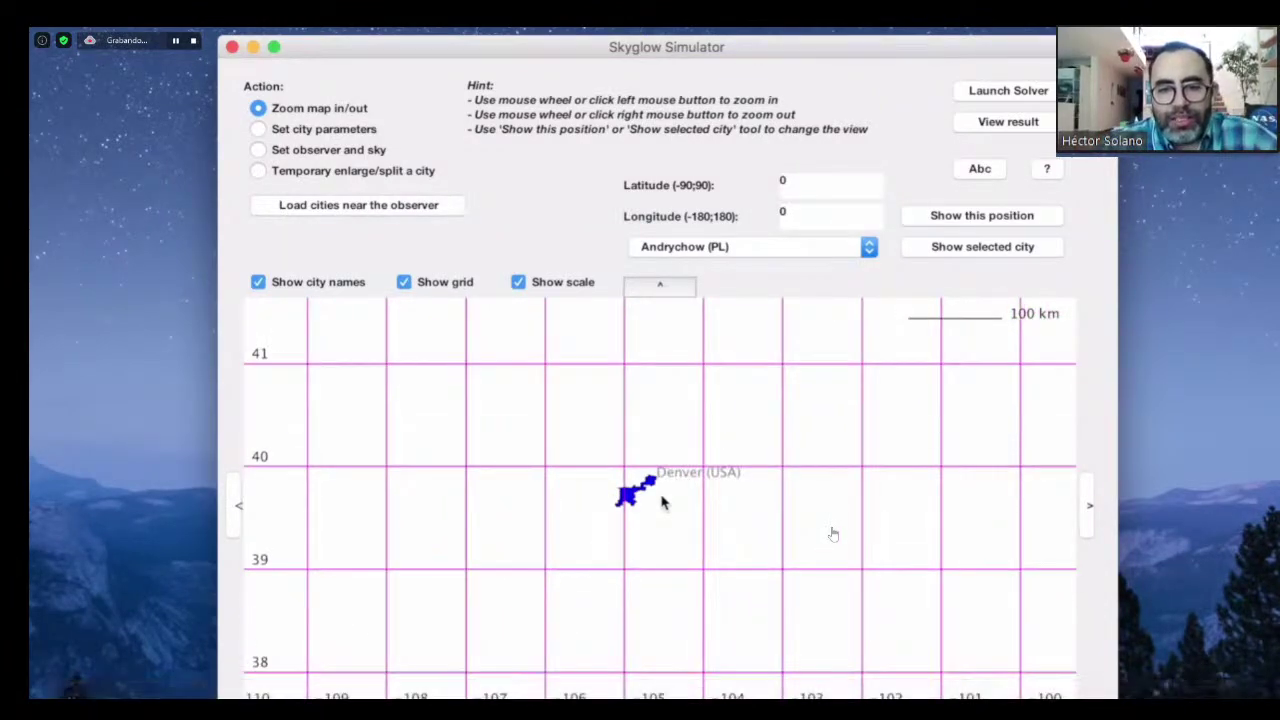
right_click(661, 502)
left_click(661, 502)
left_click(643, 520)
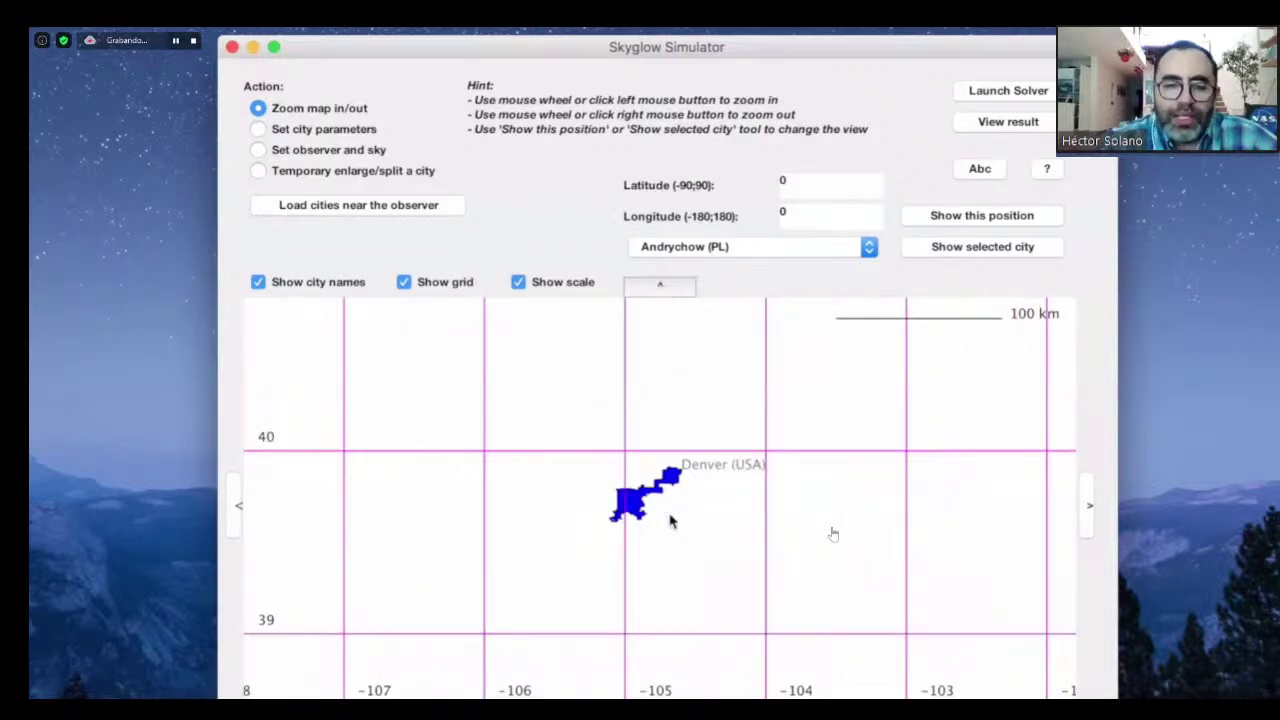
left_click(670, 518)
left_click(660, 490)
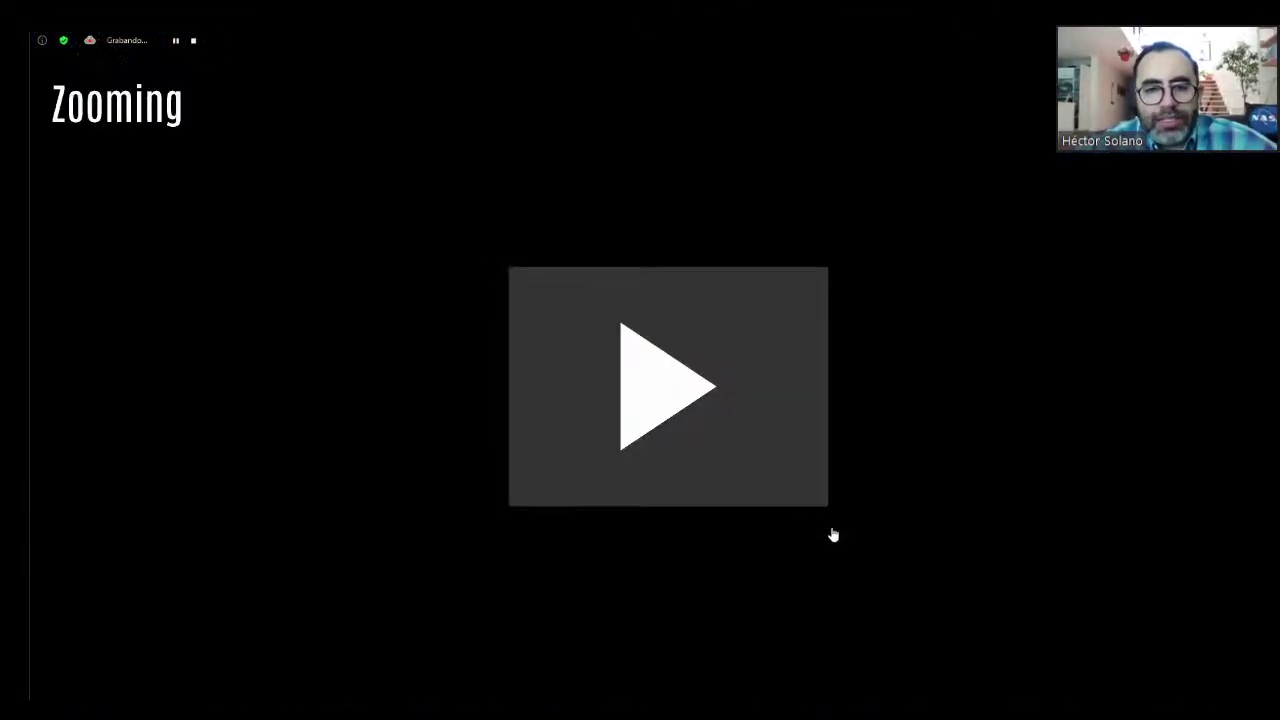
key("Right")
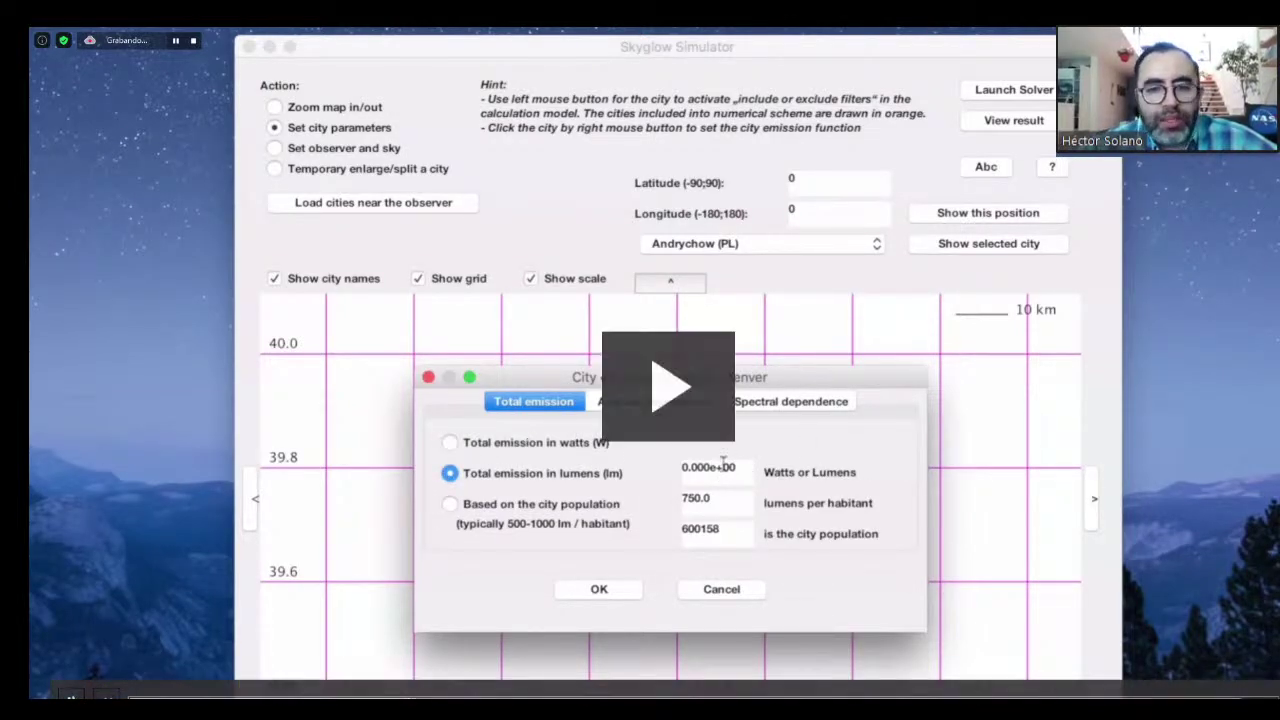
left_click(668, 386)
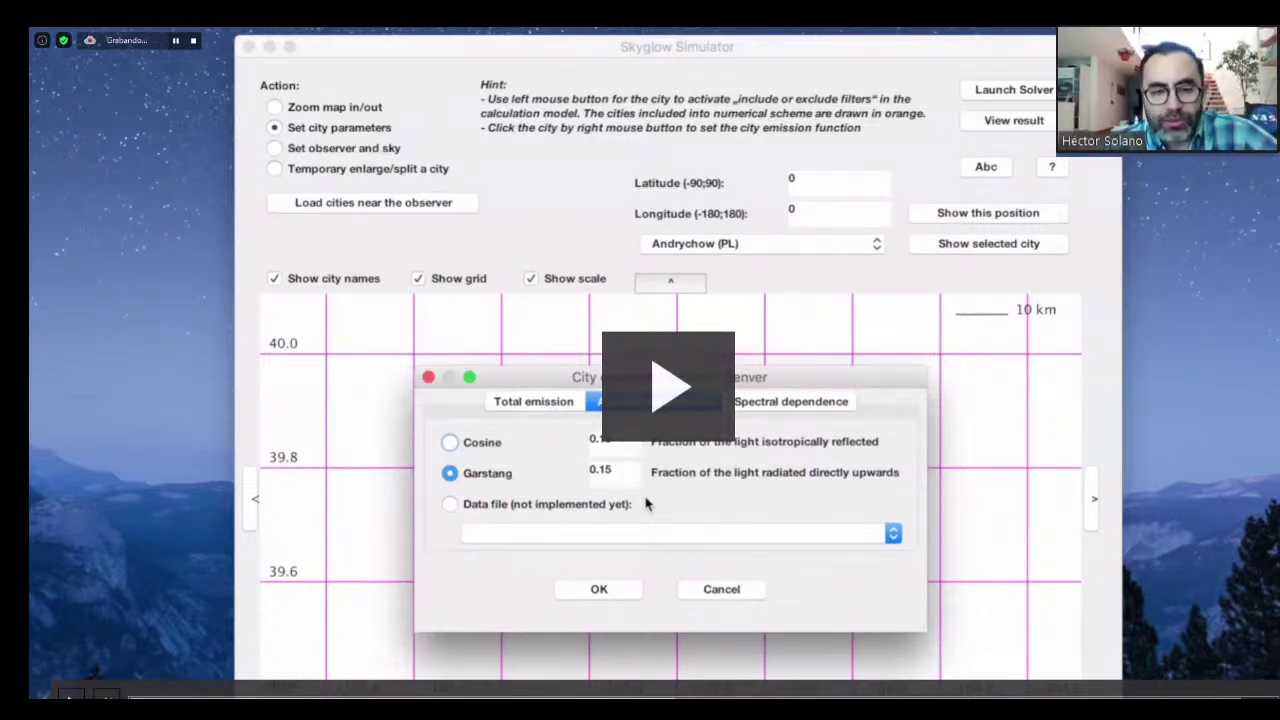
key("space")
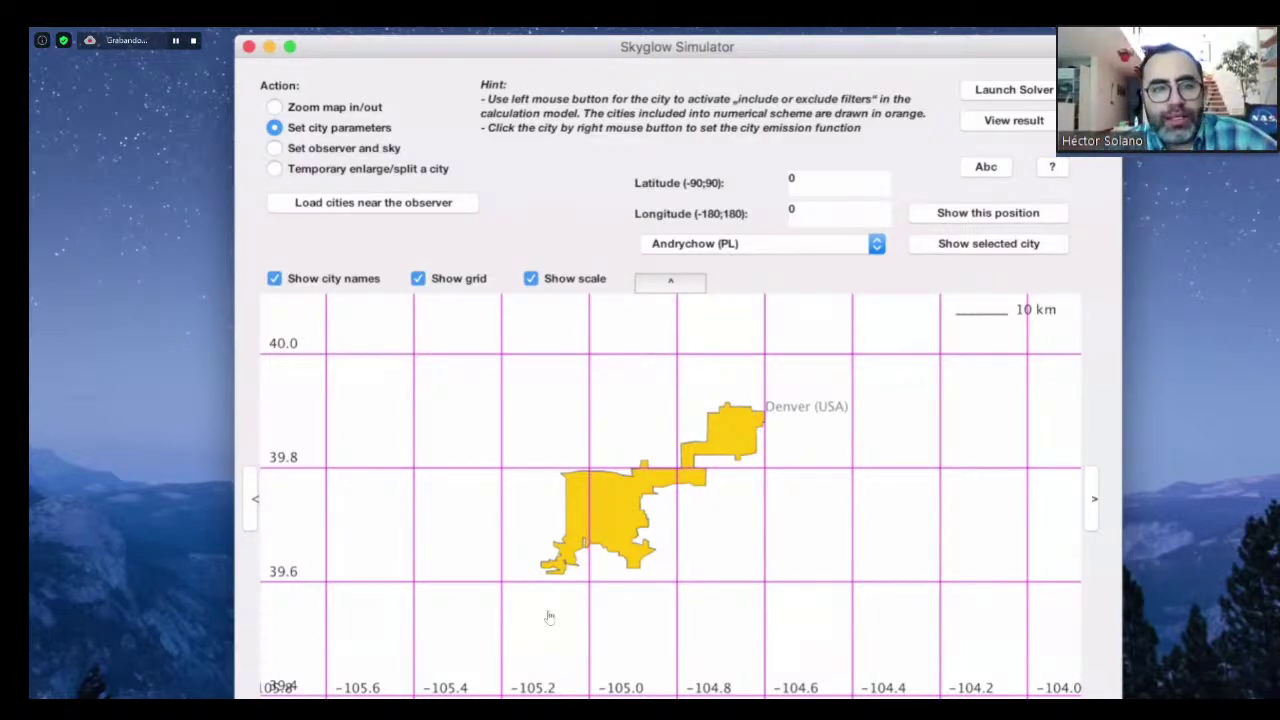
key("space")
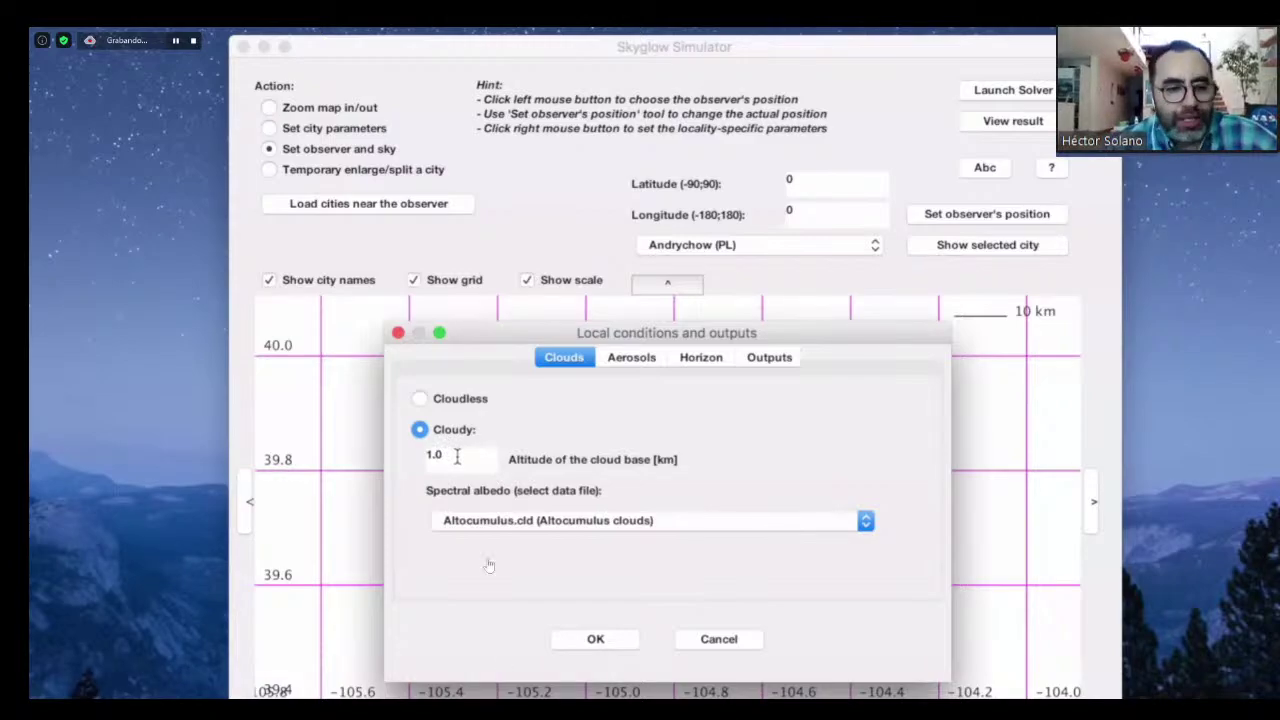
- Look through the available spectral albedo files for cloudy conditions and the aerosol settings in the local conditions
left_click(851, 521)
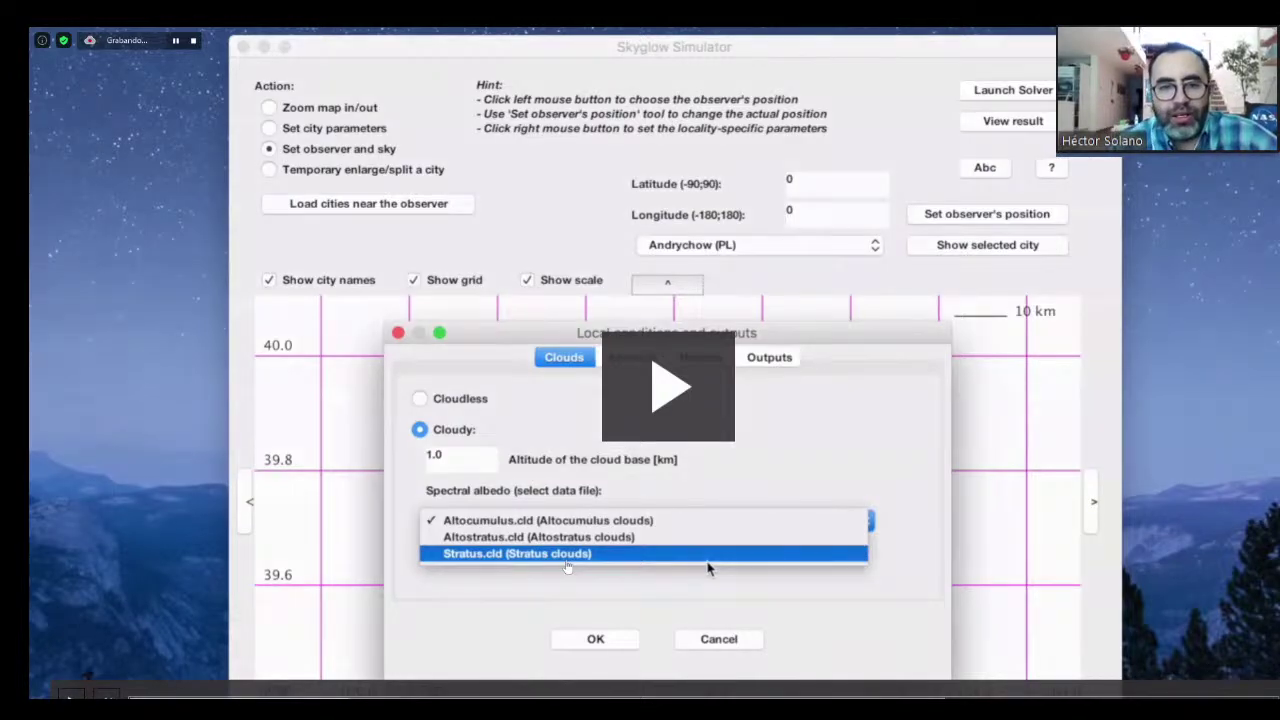
key("ctrl+Right")
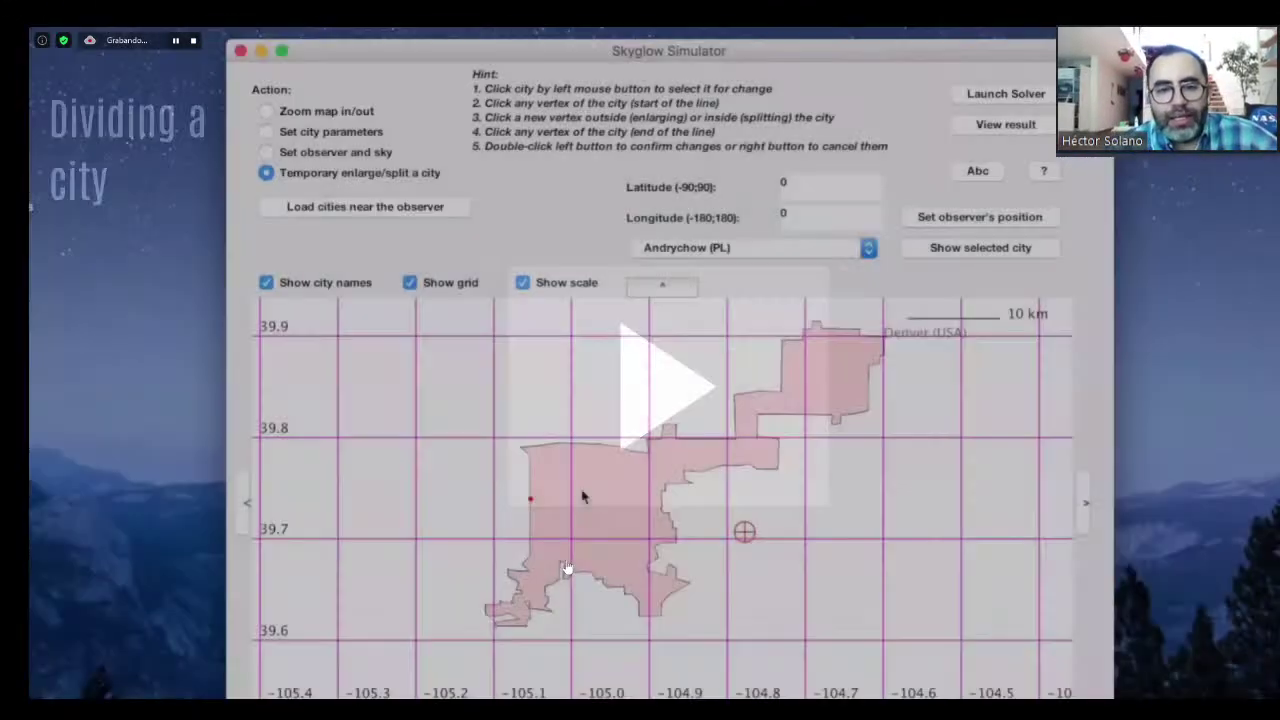
key("Right")
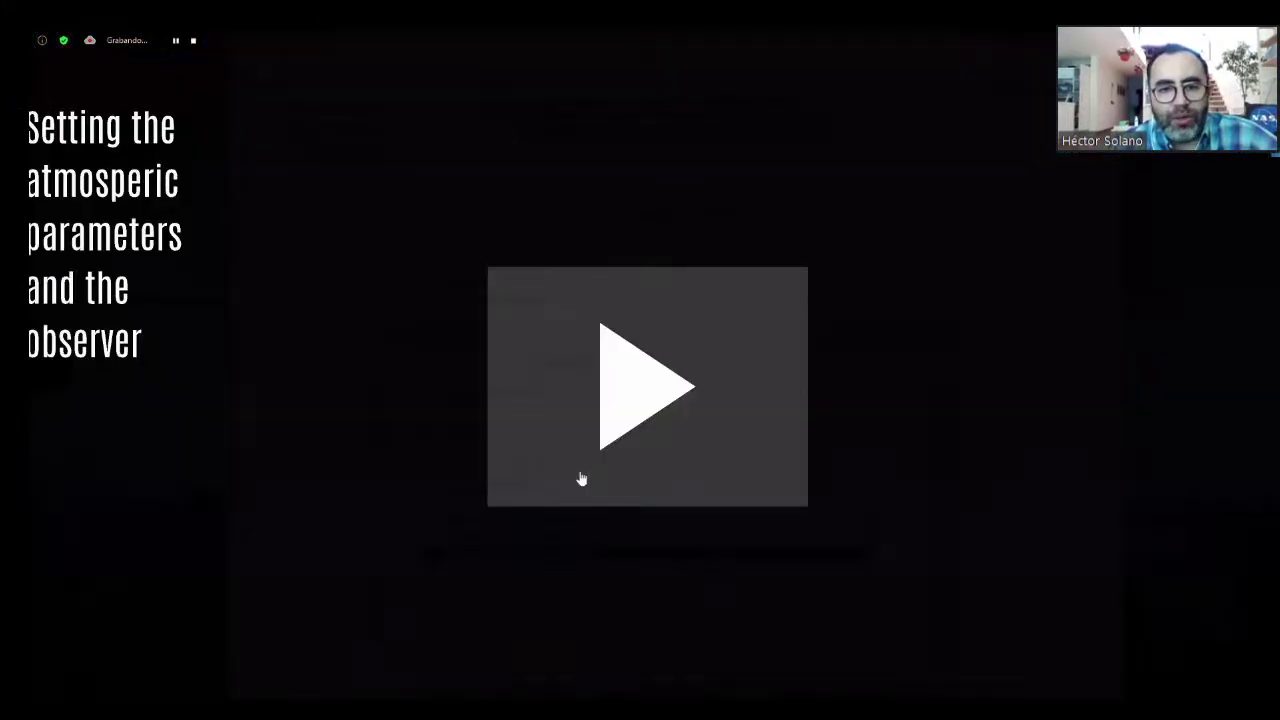
left_click(581, 479)
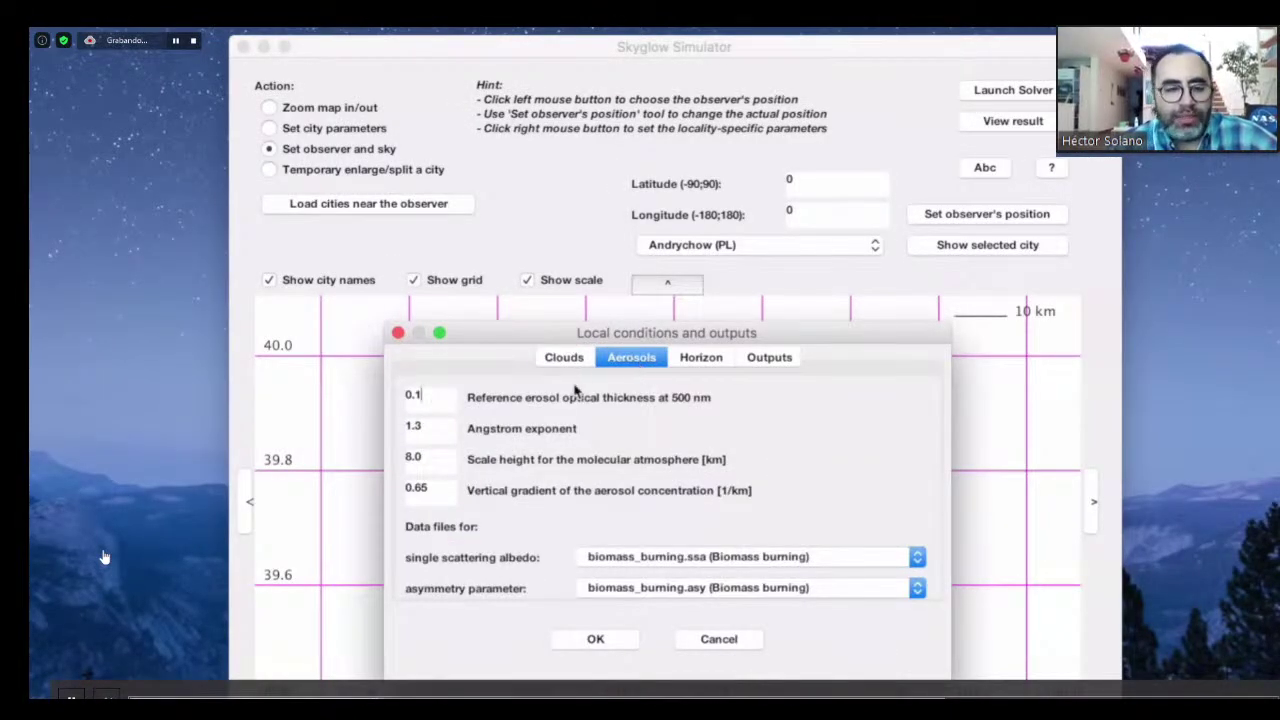
left_click(596, 338)
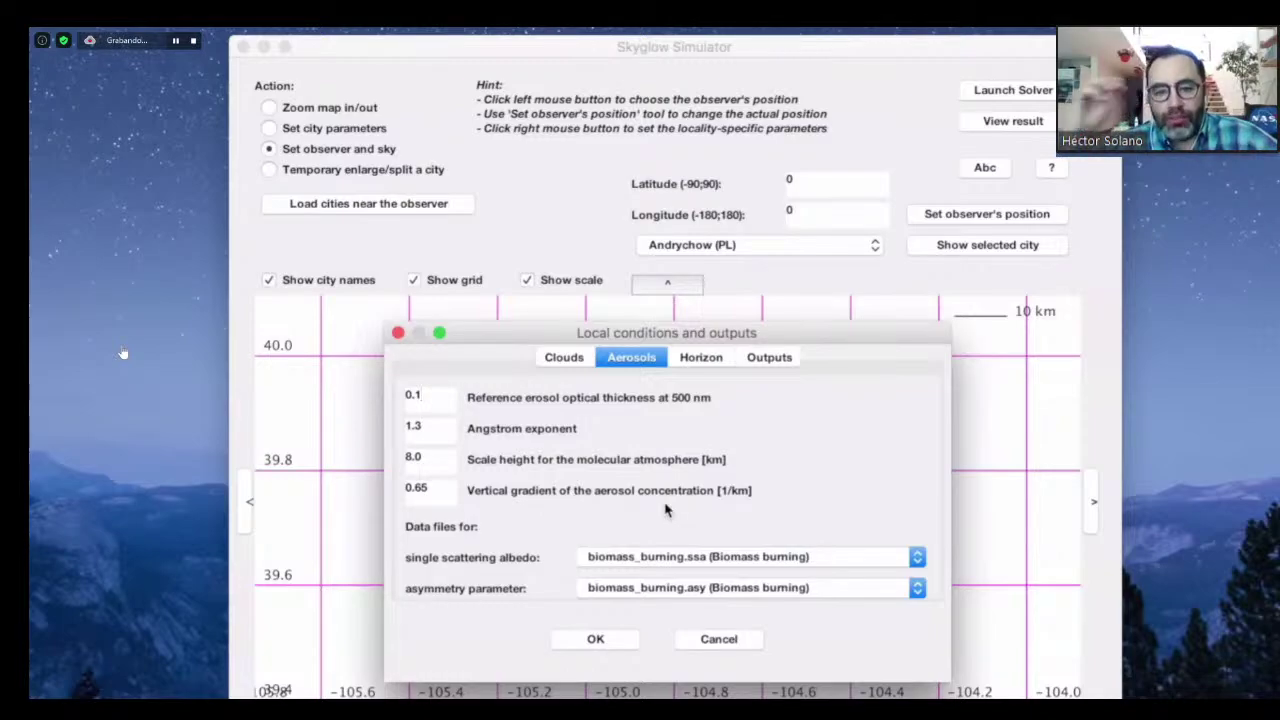
- Set the horizon condition to use a masking file and list the available masking files without choosing one
left_click(703, 364)
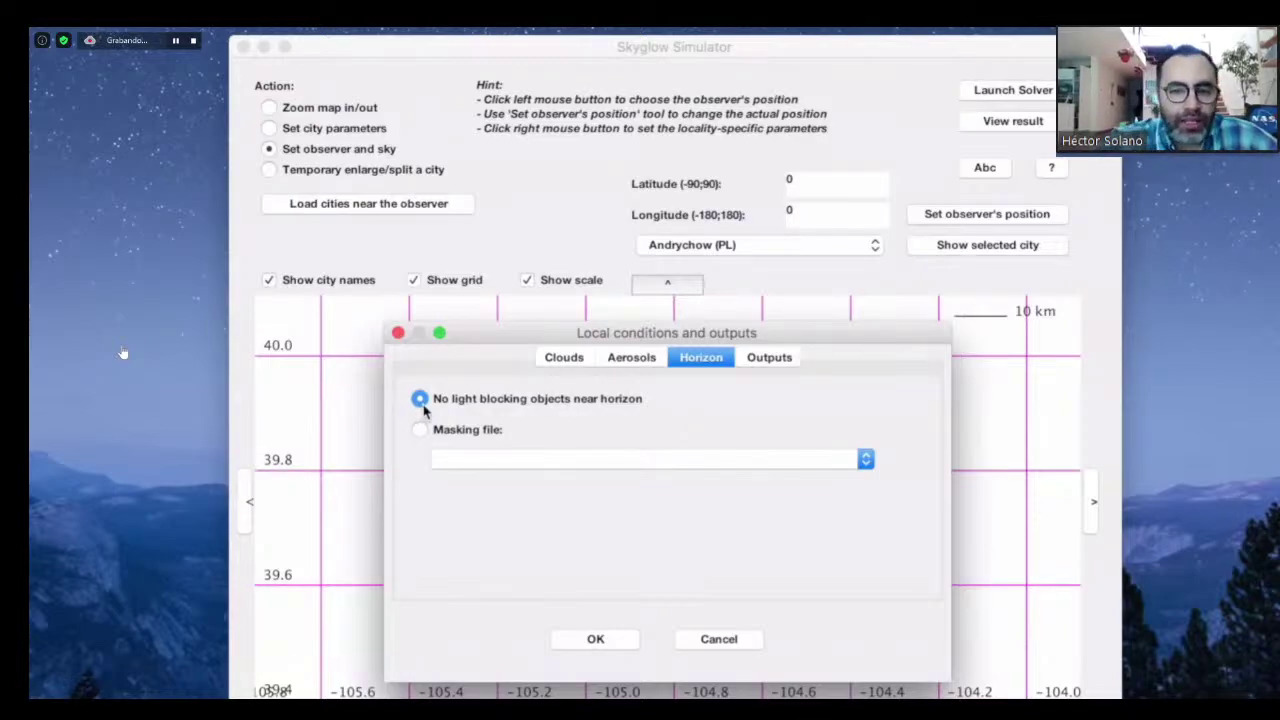
left_click(418, 438)
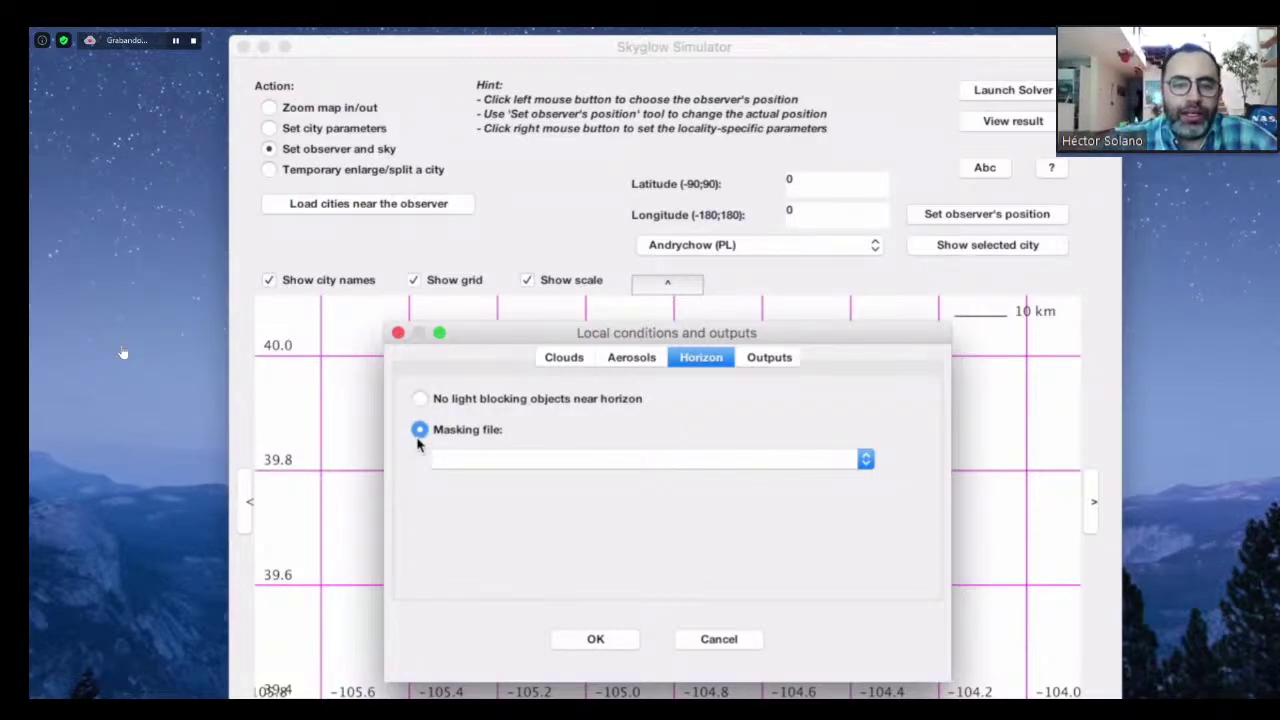
left_click(865, 459)
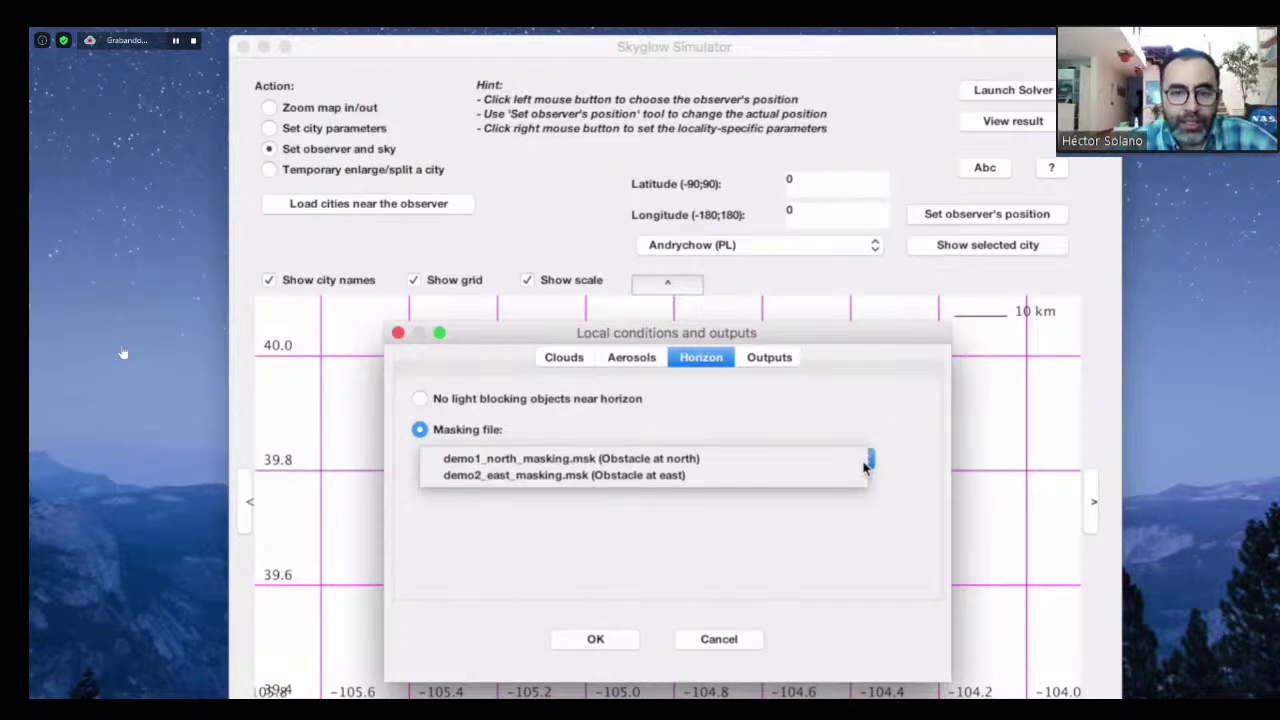
left_click(836, 414)
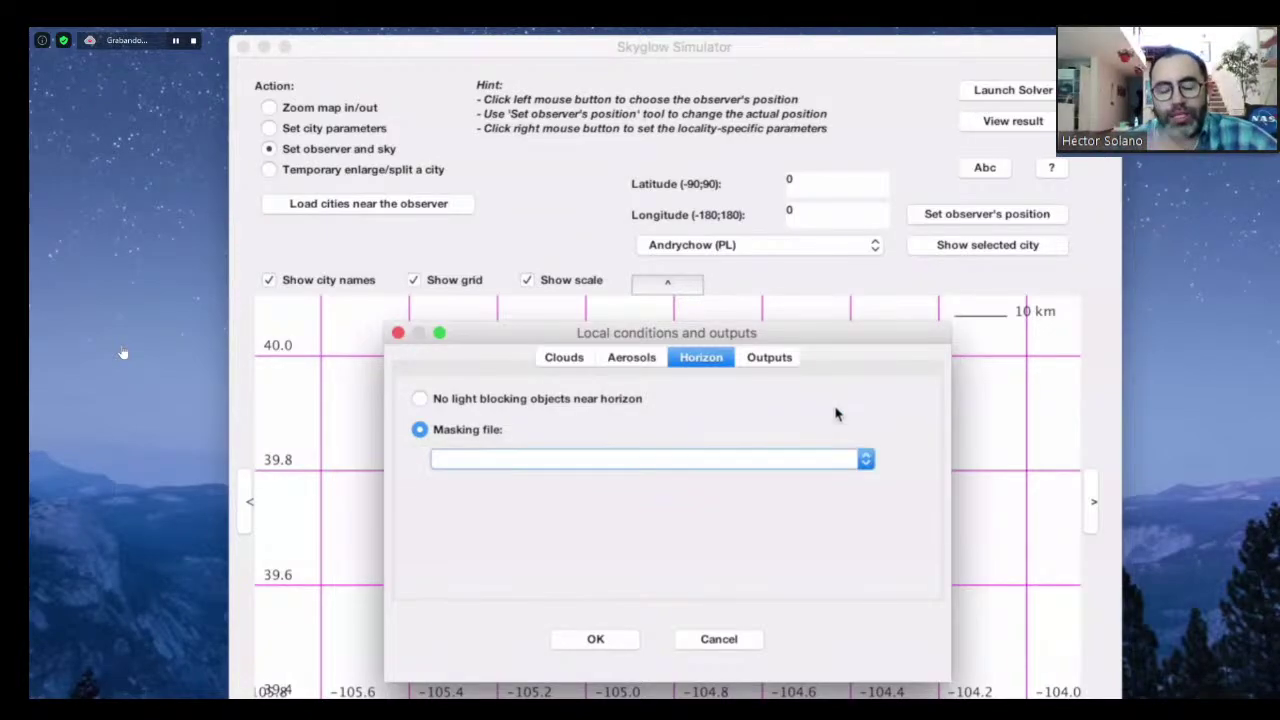
- Set the output characteristics to Energetic (W, W/m2, W/m2/sr) with an upper wavelength limit of 800 nm
left_click(785, 361)
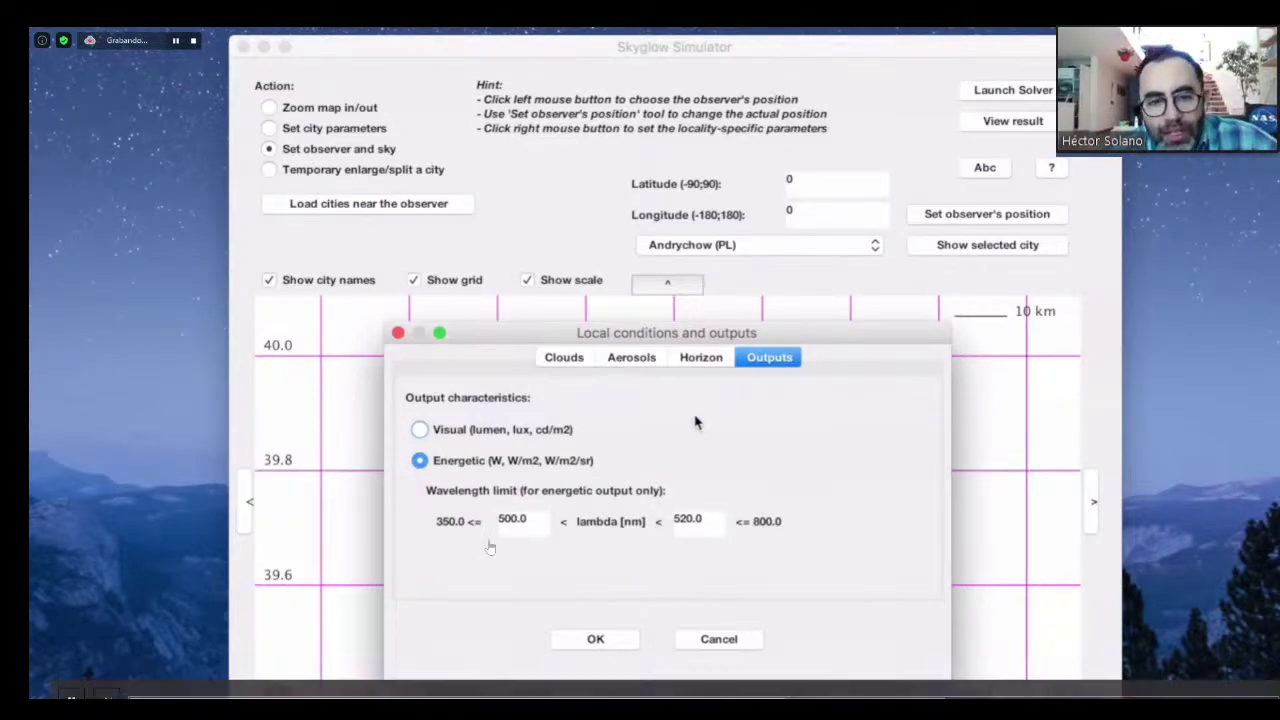
left_click(419, 429)
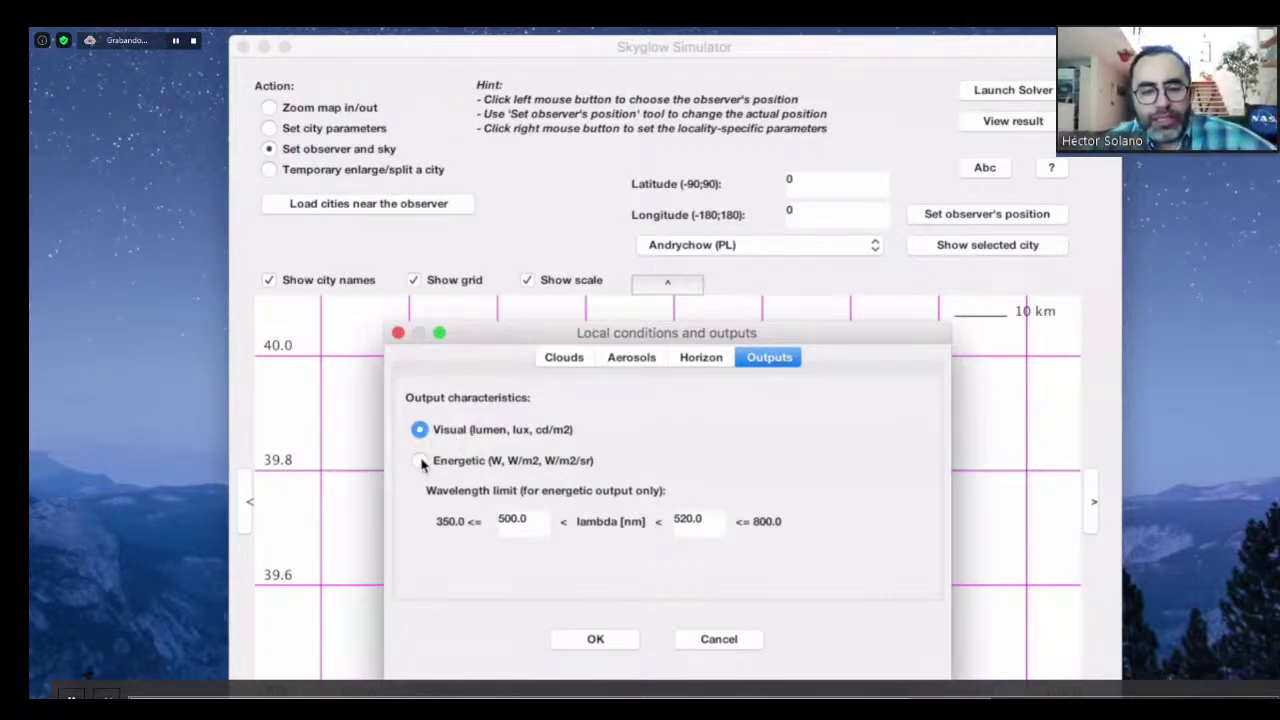
left_click(421, 462)
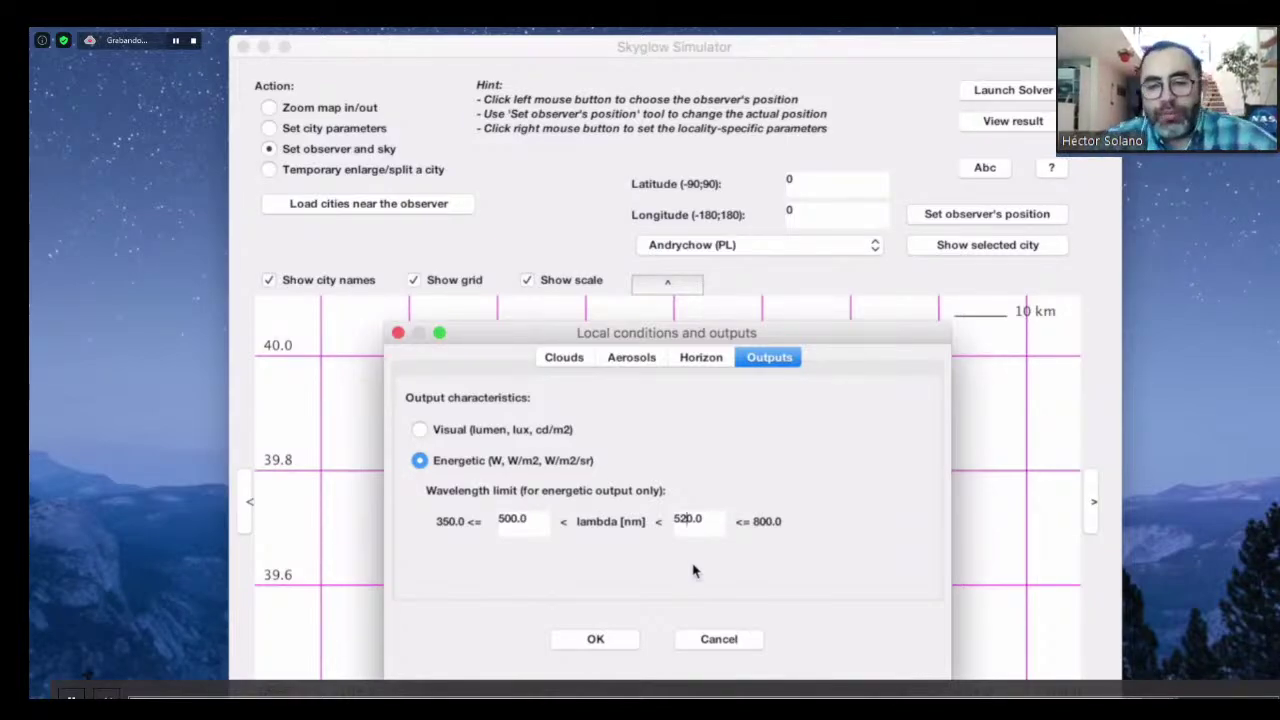
key("BackSpace")
key("BackSpace")
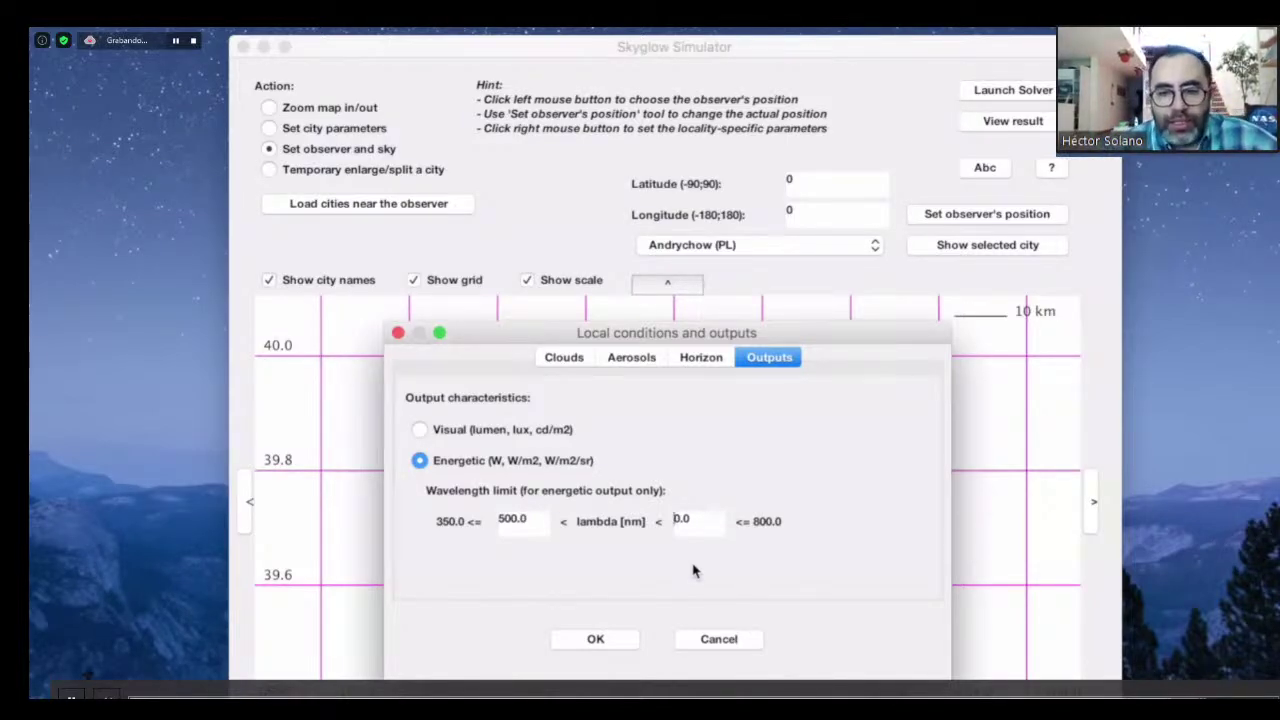
type("80")
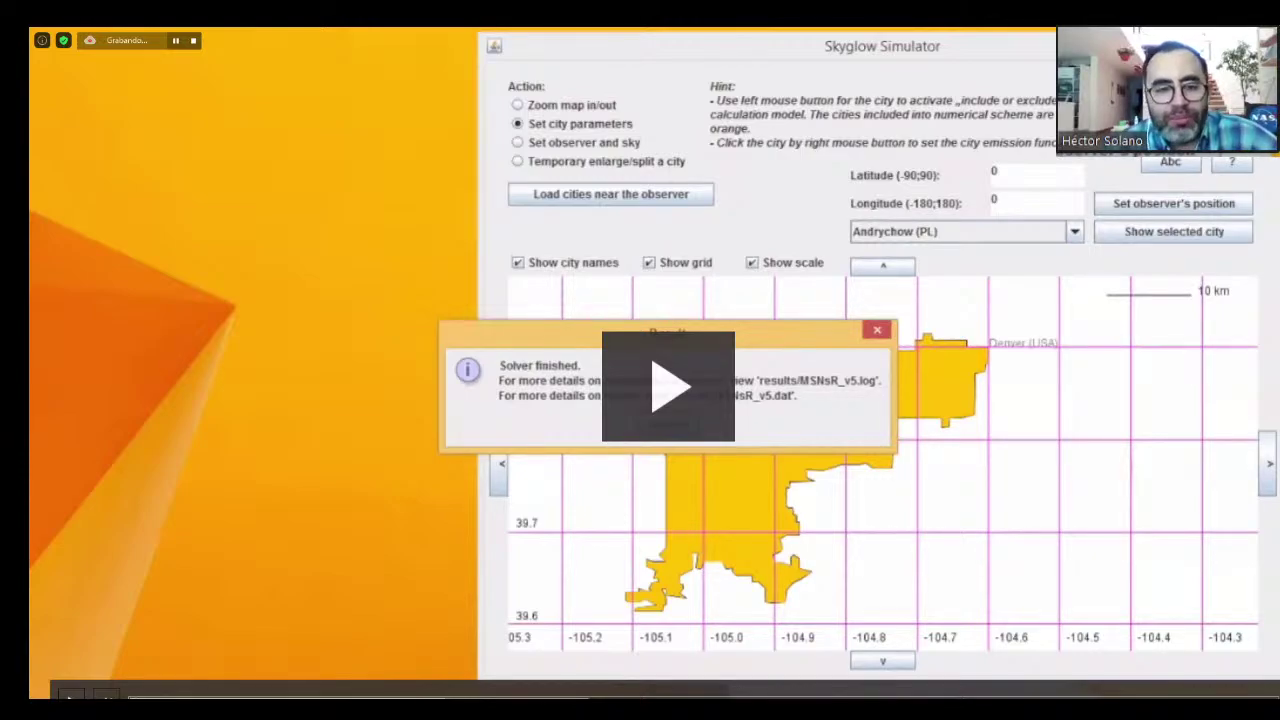
- View the solver's integration run and the resulting log-scale skyglow graph in gnuplot, and close the graph
key("Return")
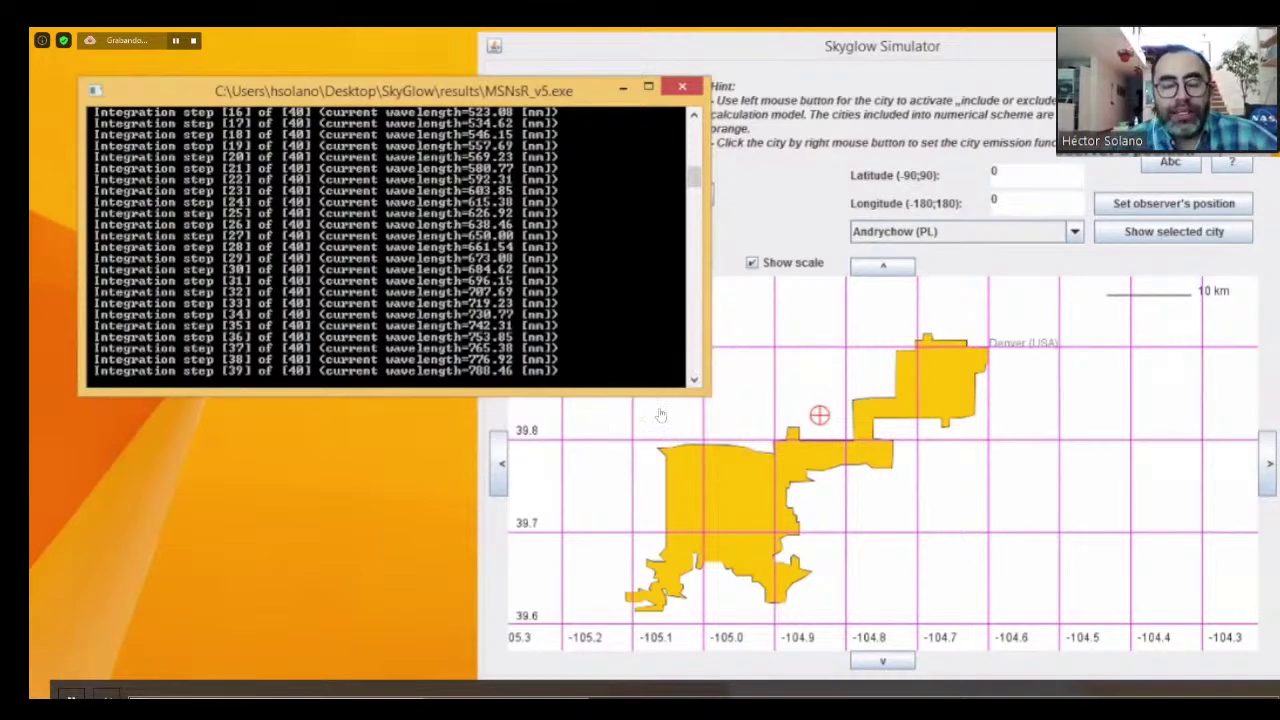
left_click(662, 421)
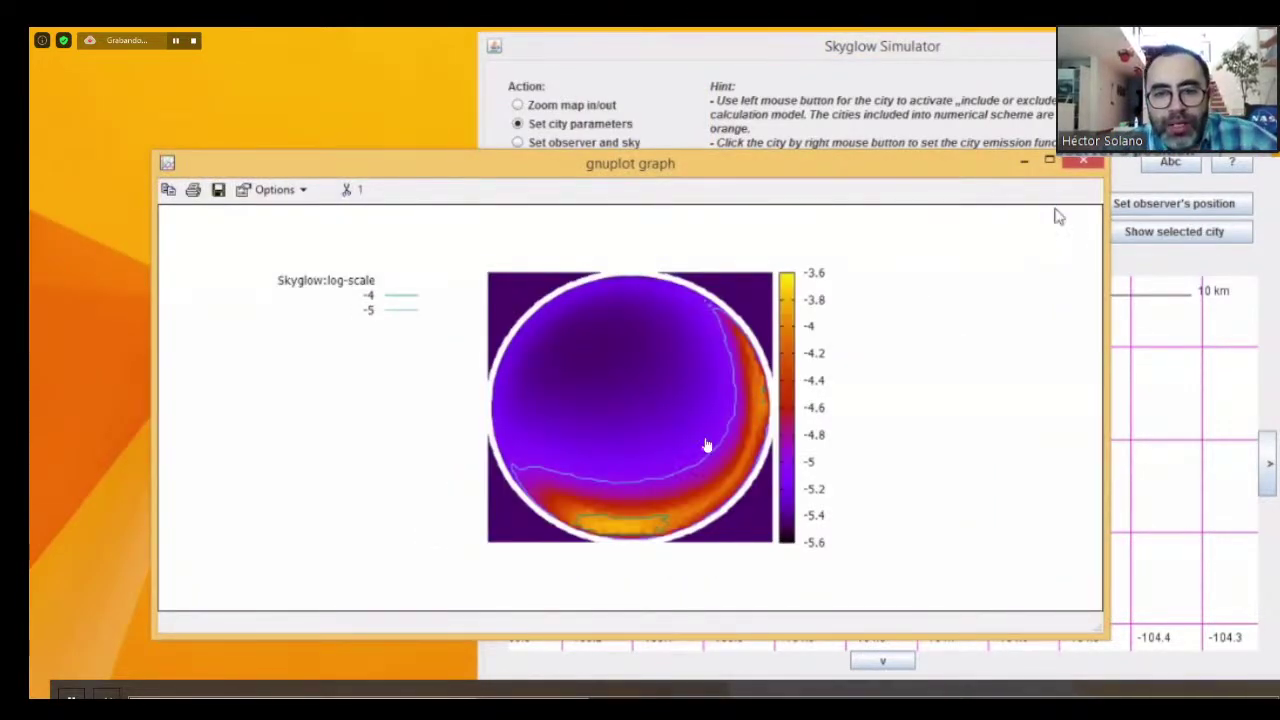
key("q")
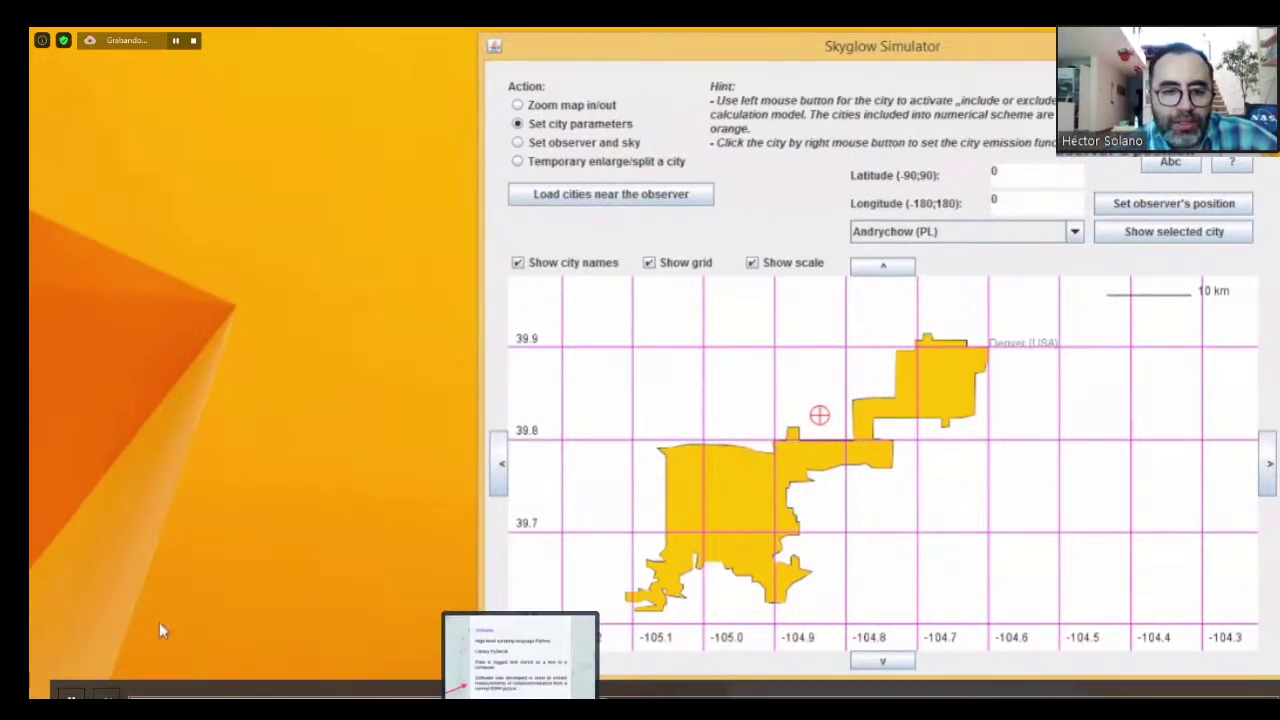
left_click(214, 657)
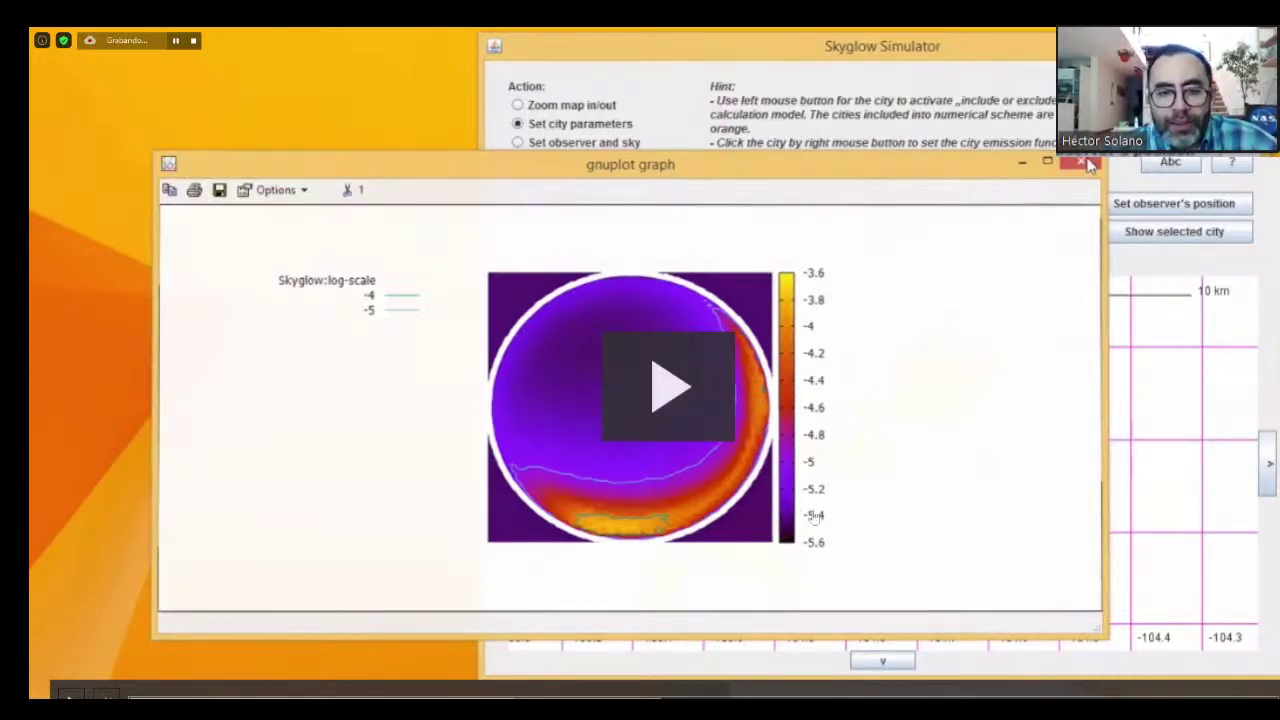
key("Right")
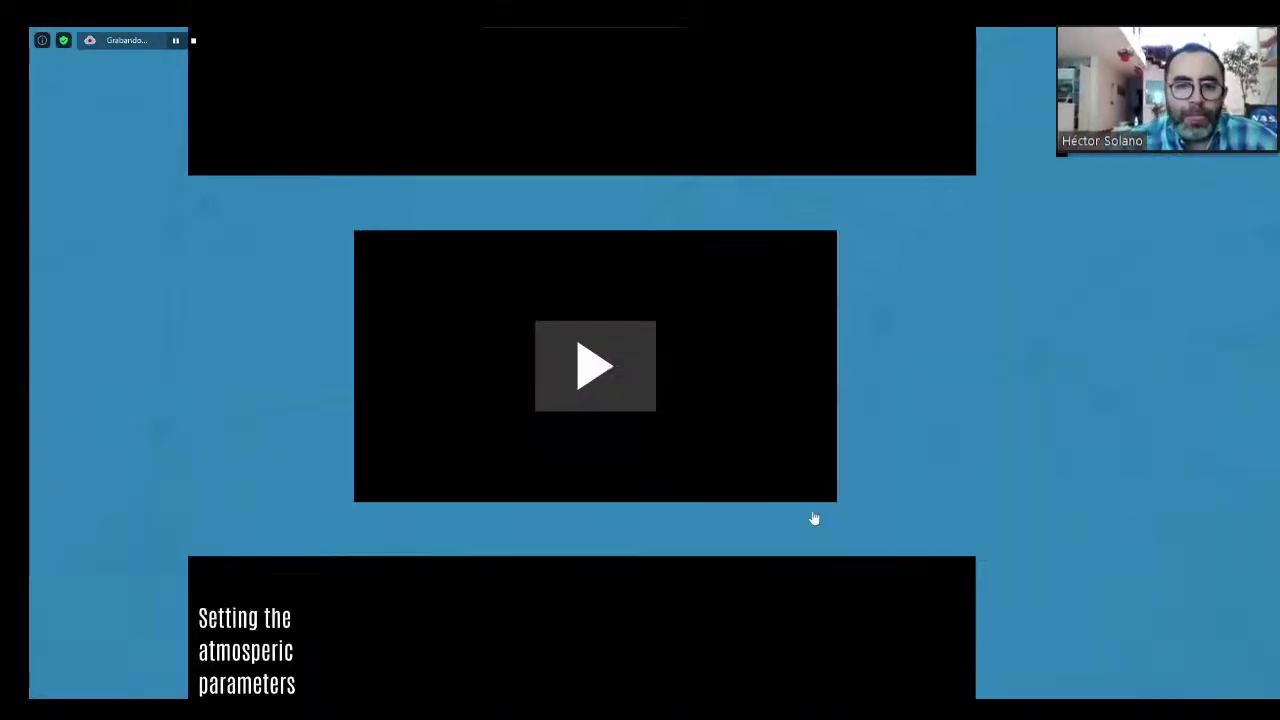